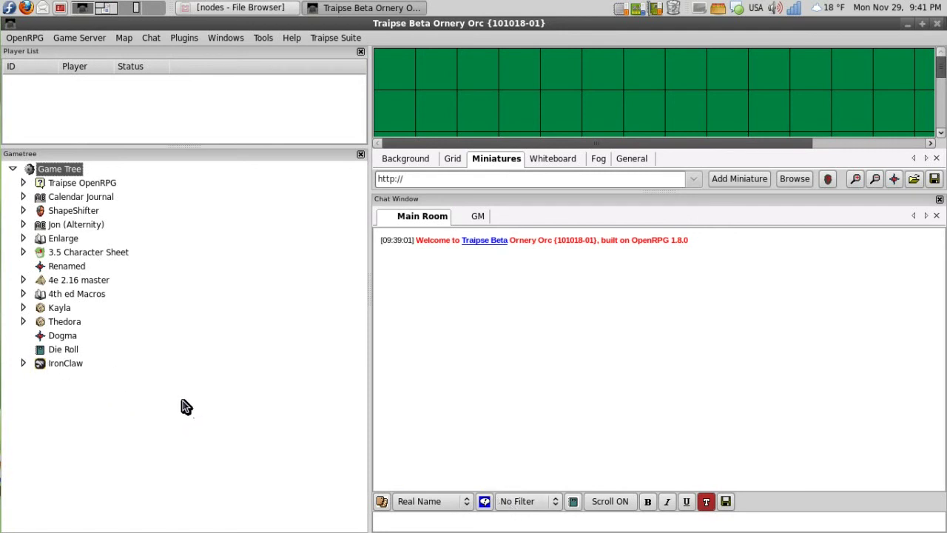
- Expand the Traipse OpenRPG templates in the game tree down to the Nodes and Containers entries
{"action": "left_click", "coordinate": [23, 183]}
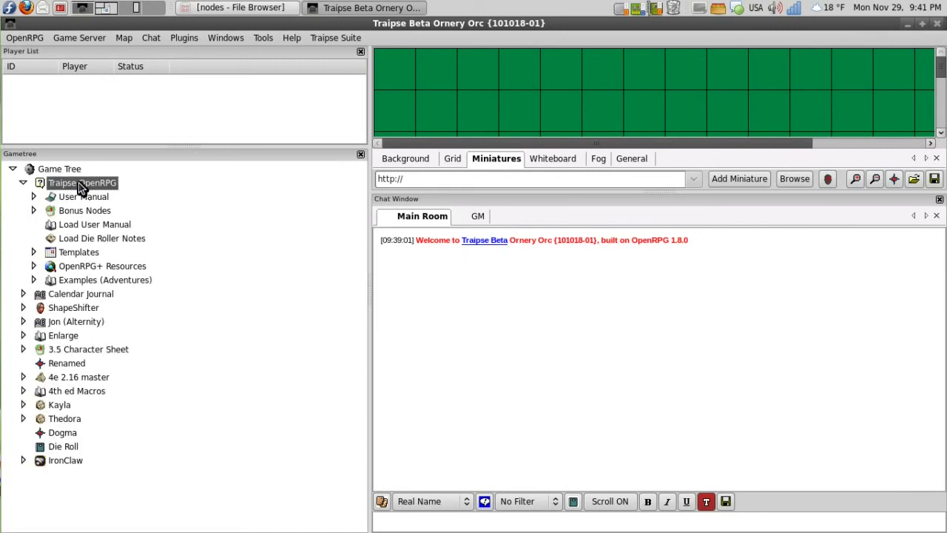
{"action": "left_click", "coordinate": [34, 253]}
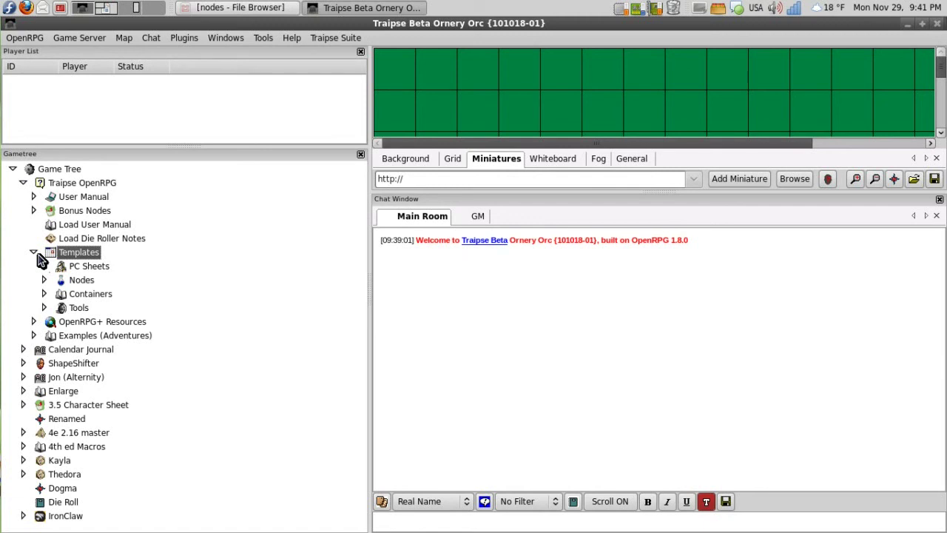
{"action": "left_click", "coordinate": [47, 281]}
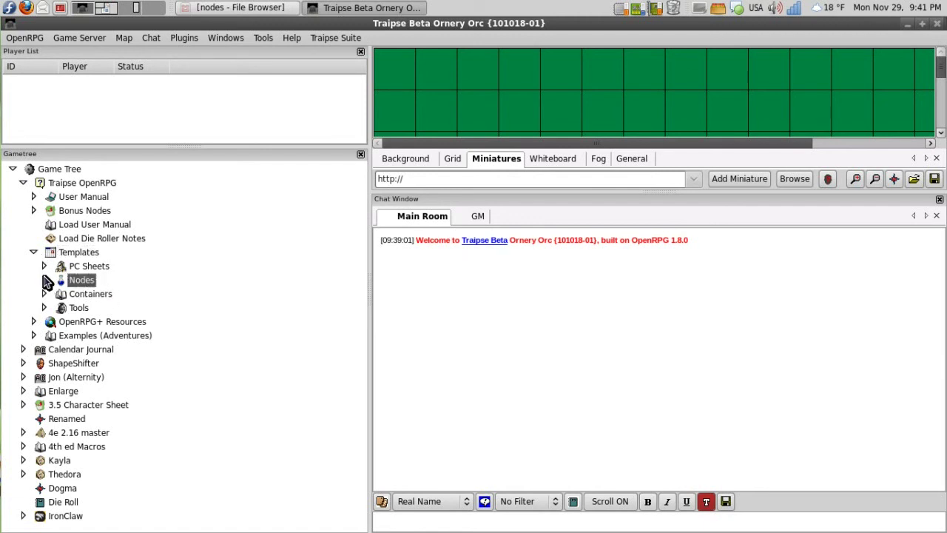
{"action": "left_click", "coordinate": [45, 279]}
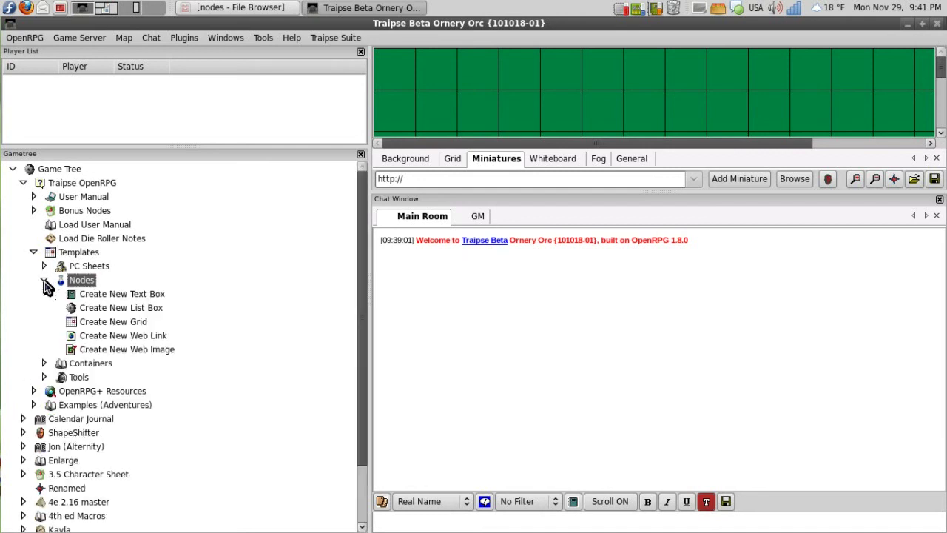
{"action": "left_click", "coordinate": [44, 363]}
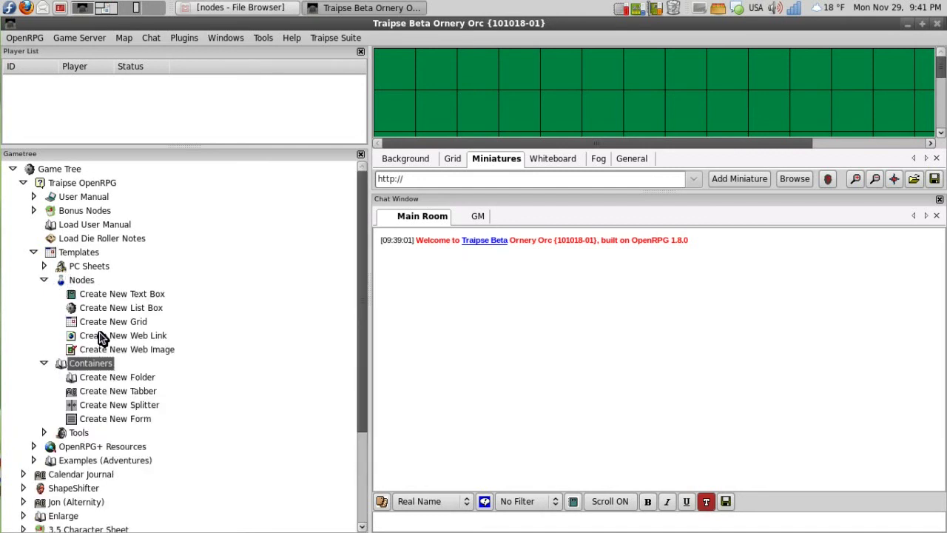
- Create a new text box, a new list box and a new grid from the Nodes templates
{"action": "double_click", "coordinate": [121, 296]}
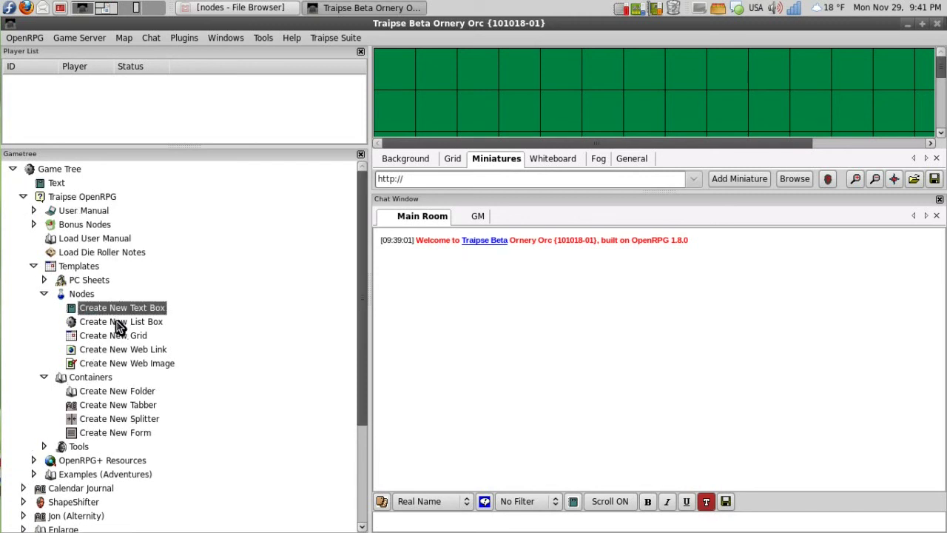
{"action": "double_click", "coordinate": [116, 322]}
{"action": "scroll", "coordinate": [245, 281], "scroll_direction": "down", "scroll_amount": 1}
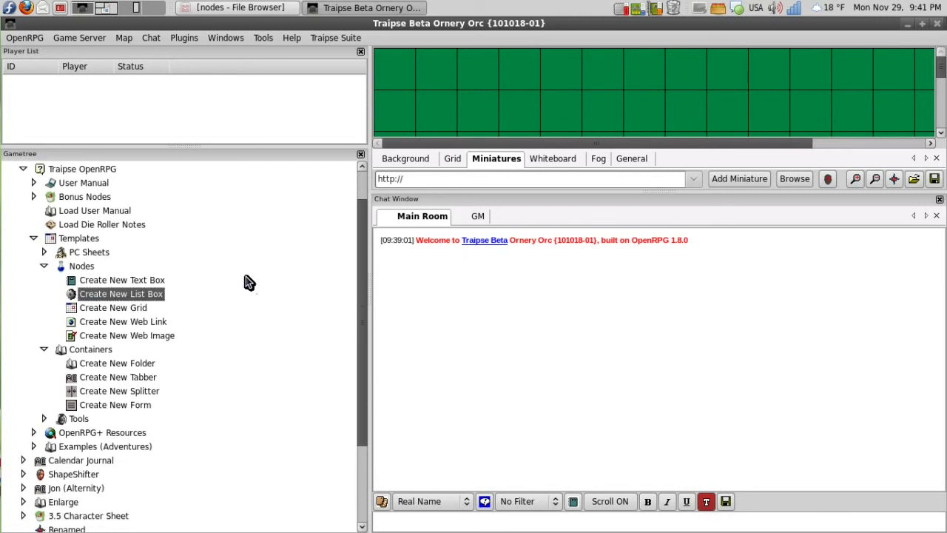
{"action": "double_click", "coordinate": [137, 304]}
{"action": "scroll", "coordinate": [219, 288], "scroll_direction": "down", "scroll_amount": 1}
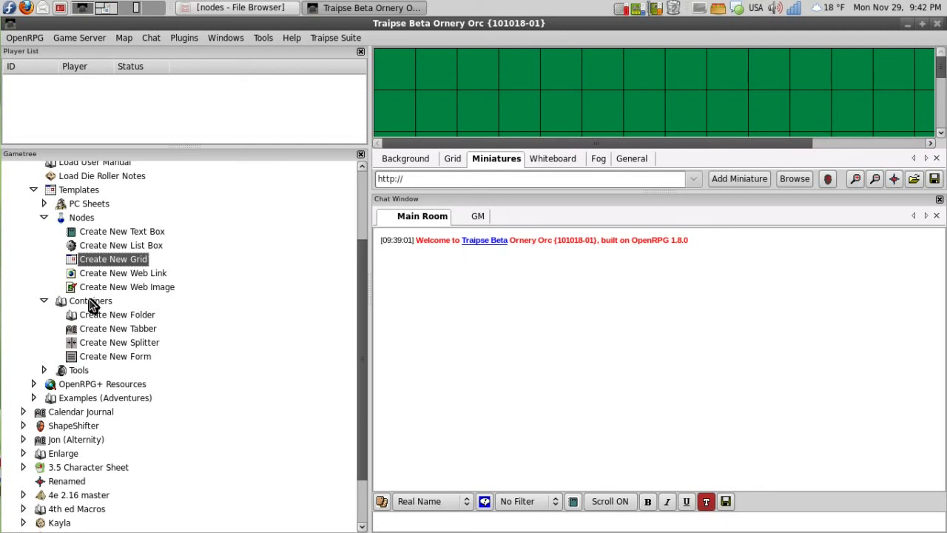
- Create a new folder, tabber, splitter and form from the Containers templates, and collapse the Templates branch
{"action": "left_click", "coordinate": [104, 314]}
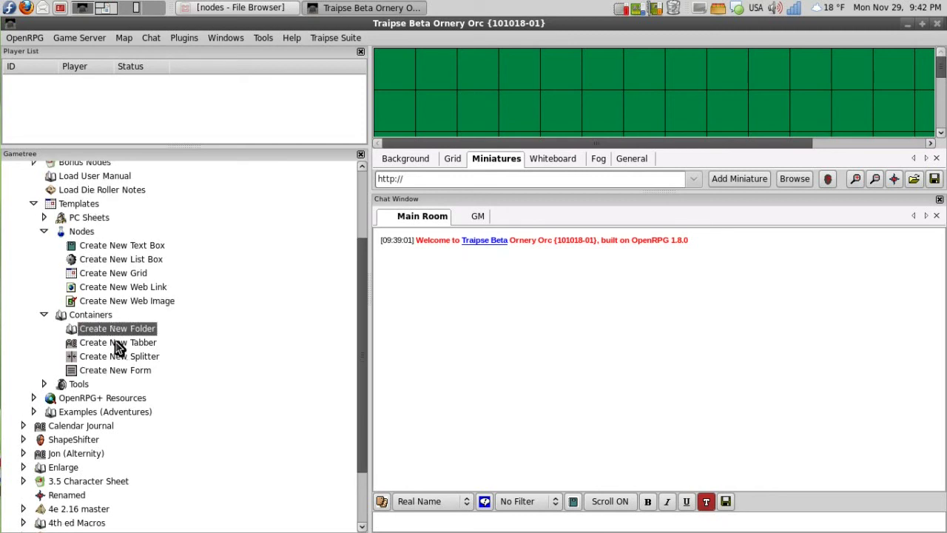
{"action": "left_click", "coordinate": [117, 345]}
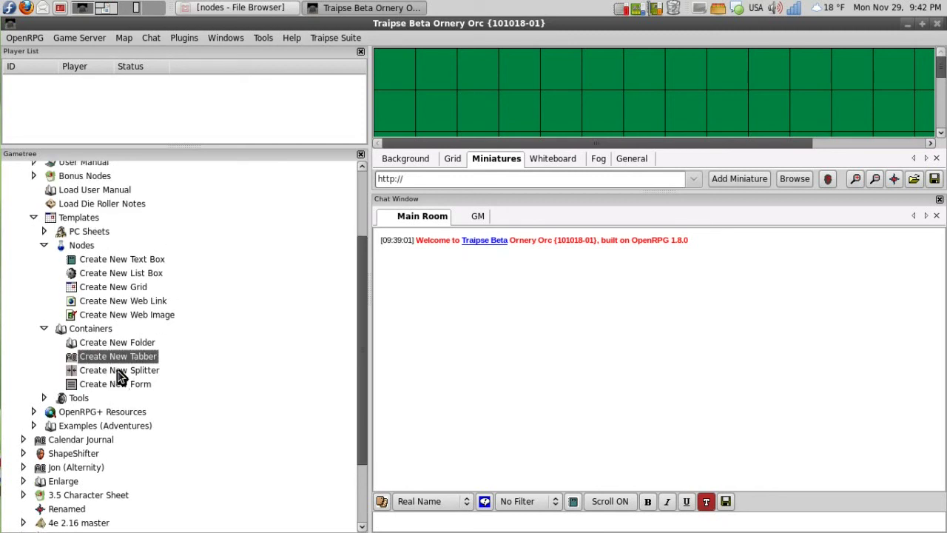
{"action": "left_click", "coordinate": [117, 370]}
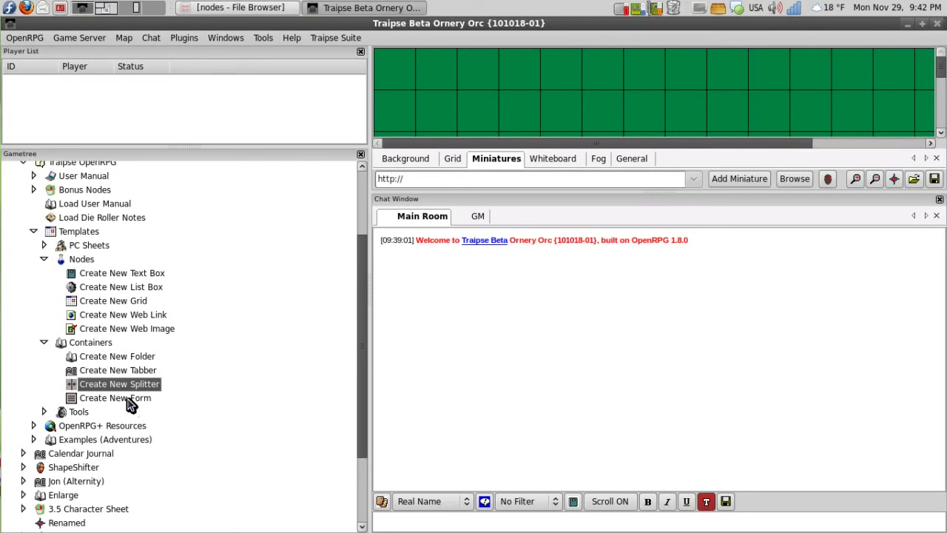
{"action": "left_click", "coordinate": [129, 399]}
{"action": "left_click", "coordinate": [43, 273]}
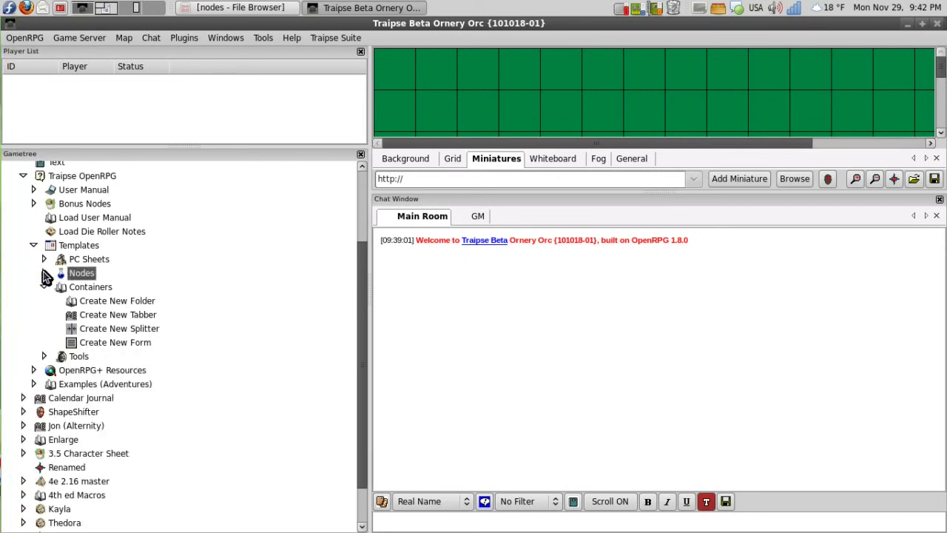
{"action": "left_click", "coordinate": [44, 287]}
{"action": "left_click", "coordinate": [35, 256]}
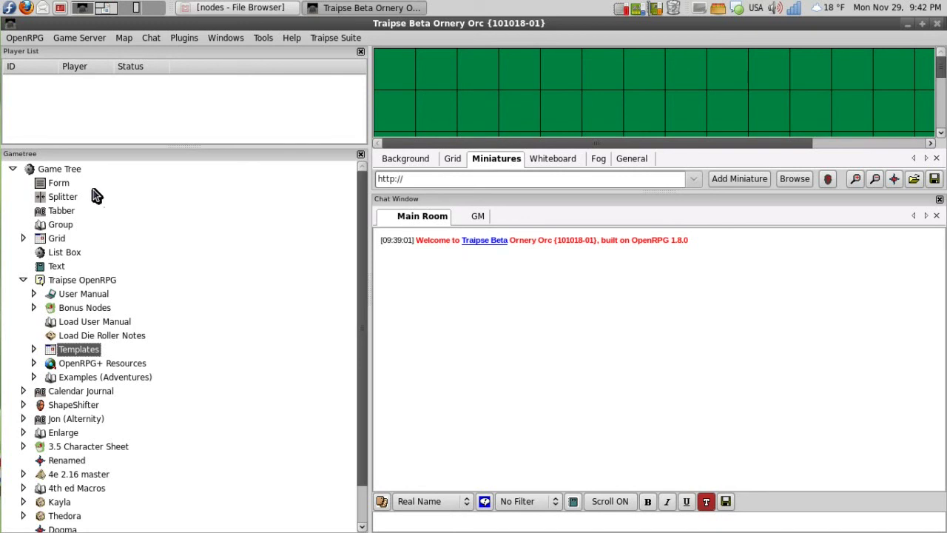
- Examine the double click action options in the game tree's properties and close them without applying changes
{"action": "right_click", "coordinate": [62, 170]}
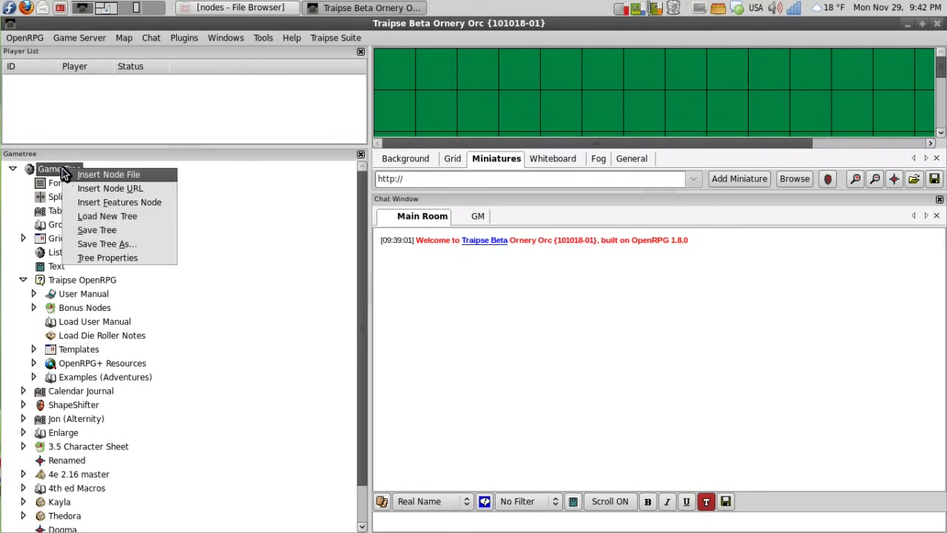
{"action": "left_click", "coordinate": [106, 258]}
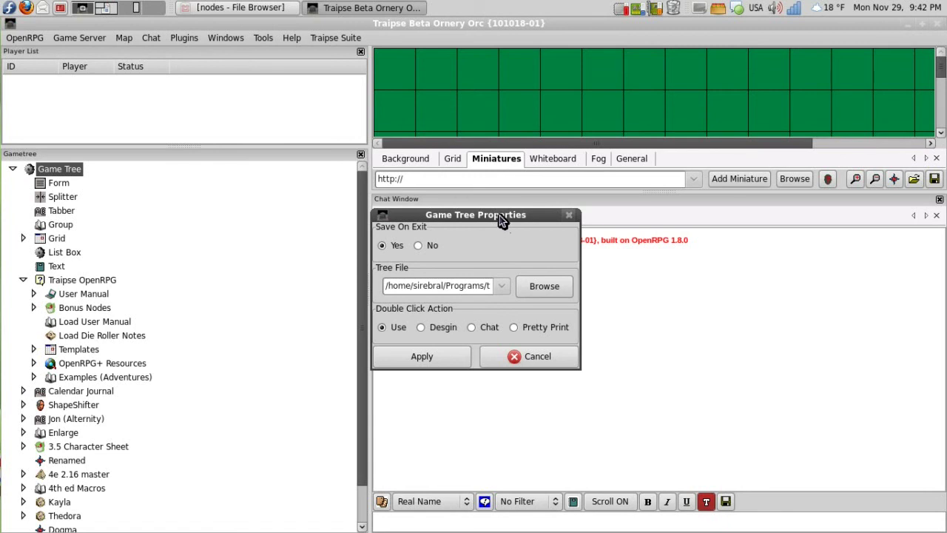
{"action": "left_click_drag", "start_coordinate": [499, 215], "coordinate": [595, 200]}
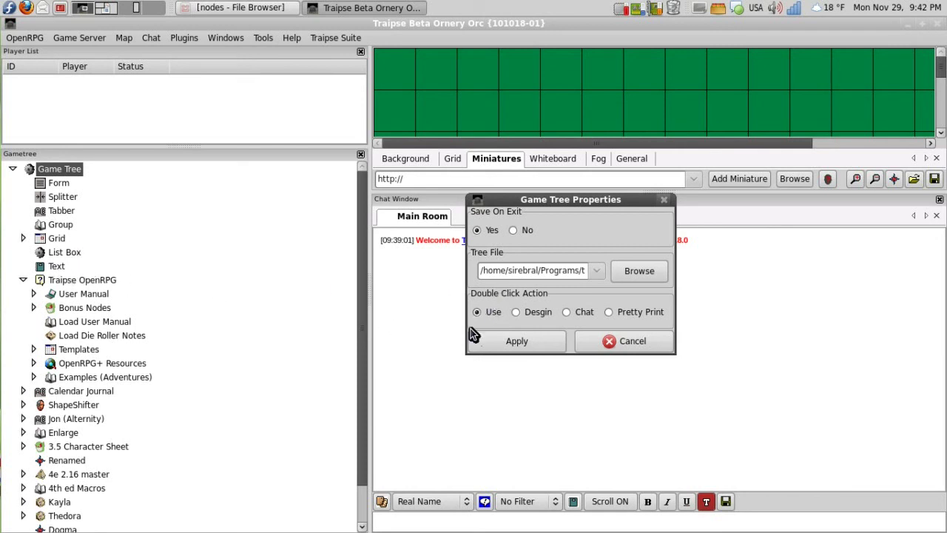
{"action": "left_click", "coordinate": [528, 313]}
{"action": "left_click", "coordinate": [567, 313]}
{"action": "left_click", "coordinate": [608, 312]}
{"action": "left_click", "coordinate": [567, 312]}
{"action": "left_click", "coordinate": [609, 313]}
{"action": "left_click", "coordinate": [491, 314]}
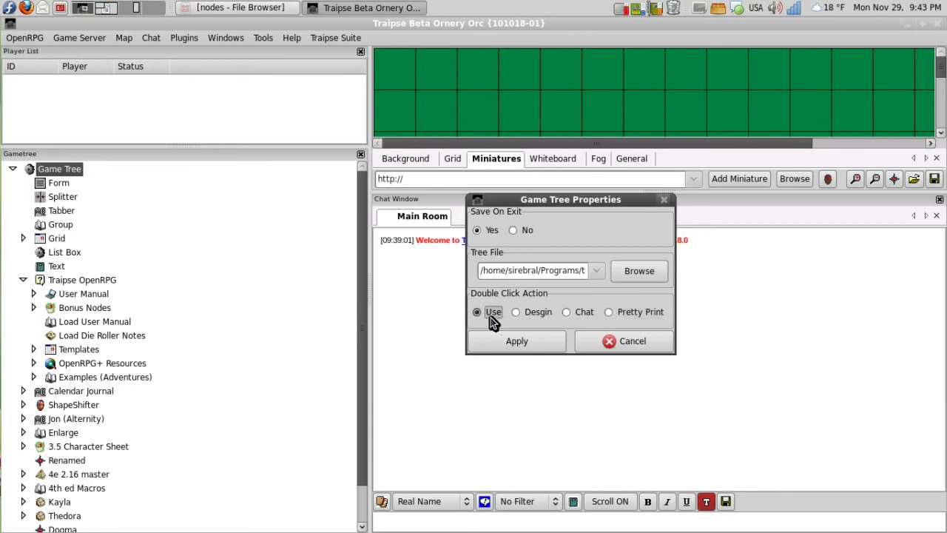
{"action": "left_click", "coordinate": [629, 342]}
- View the new Text node in its use window and close it
{"action": "double_click", "coordinate": [60, 268]}
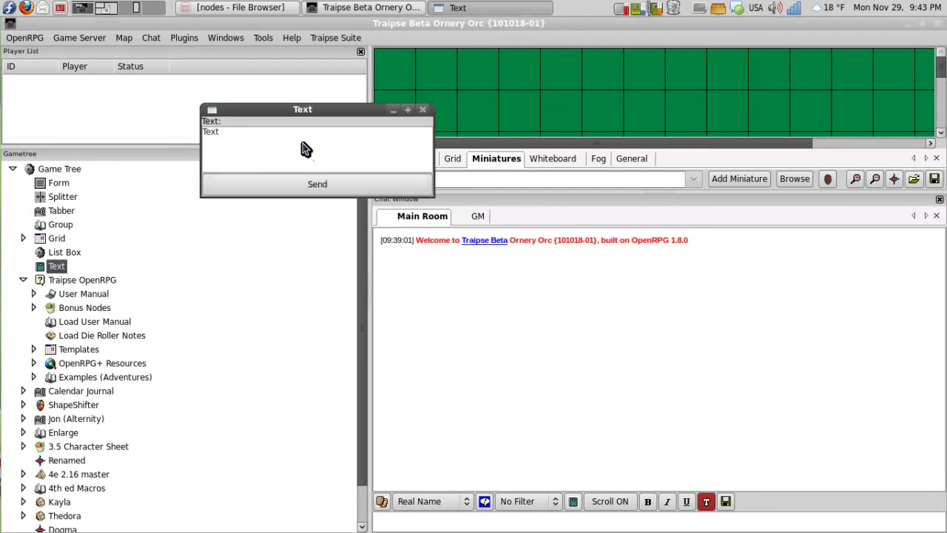
{"action": "left_click_drag", "start_coordinate": [285, 106], "coordinate": [489, 168]}
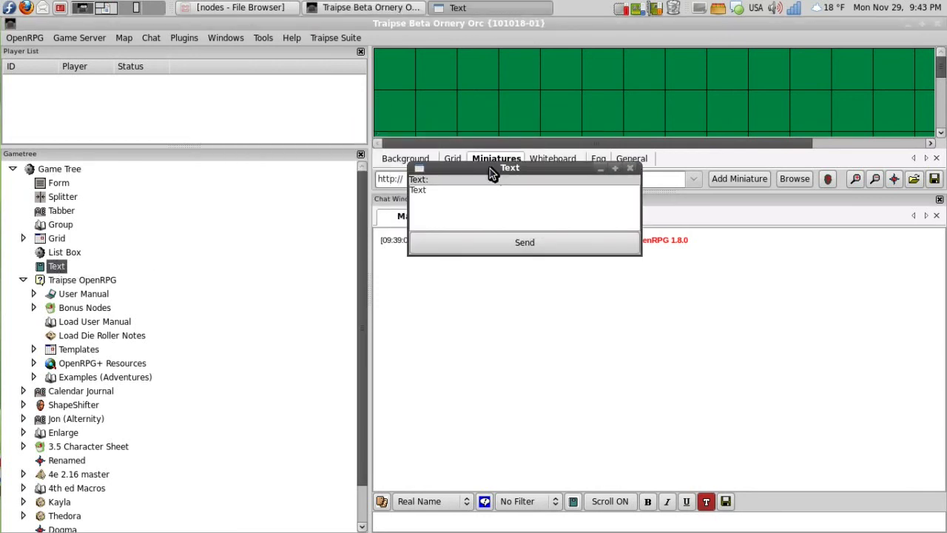
{"action": "left_click", "coordinate": [629, 168]}
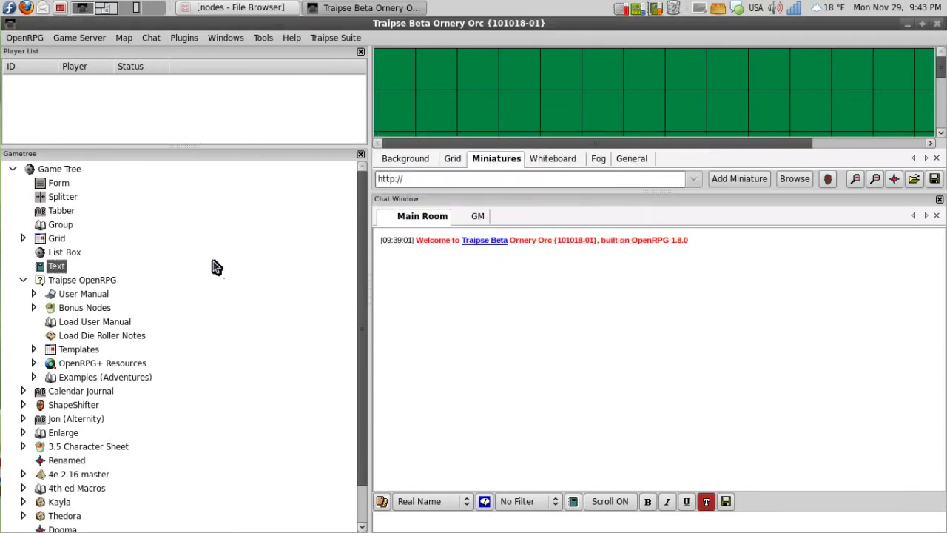
- Look through the commands available for the Form node, including Node Usefulness and Save Node
{"action": "right_click", "coordinate": [64, 185]}
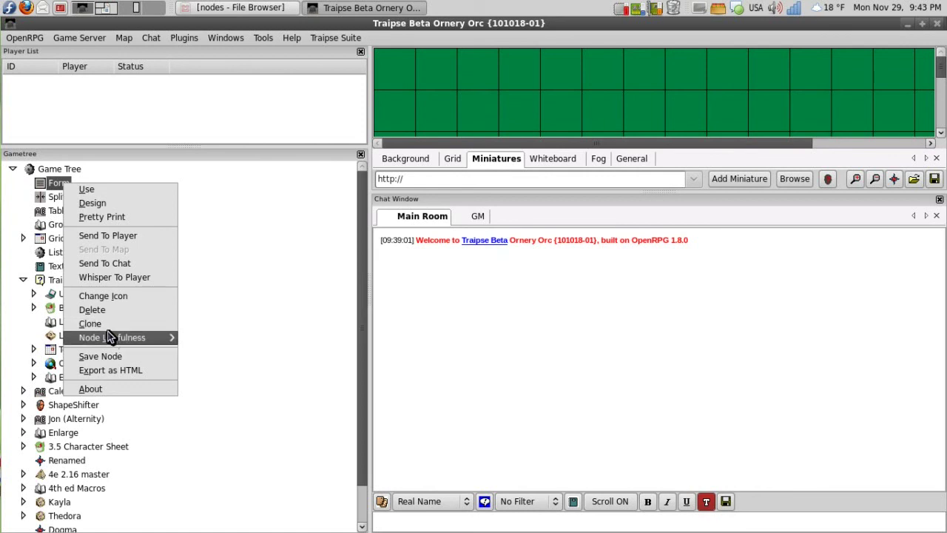
{"action": "mouse_move", "coordinate": [111, 337]}
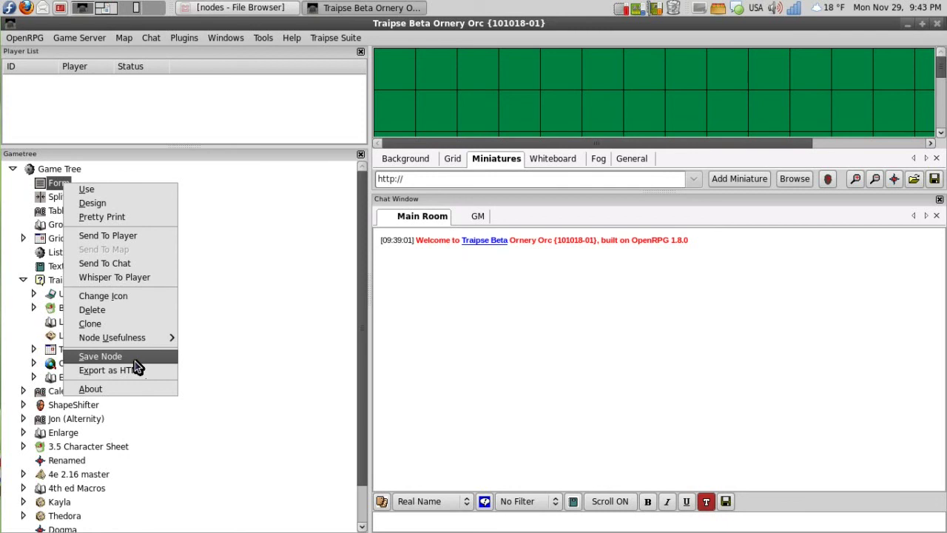
{"action": "left_click", "coordinate": [265, 444]}
- Send the Text node's content to the chat
{"action": "right_click", "coordinate": [58, 266]}
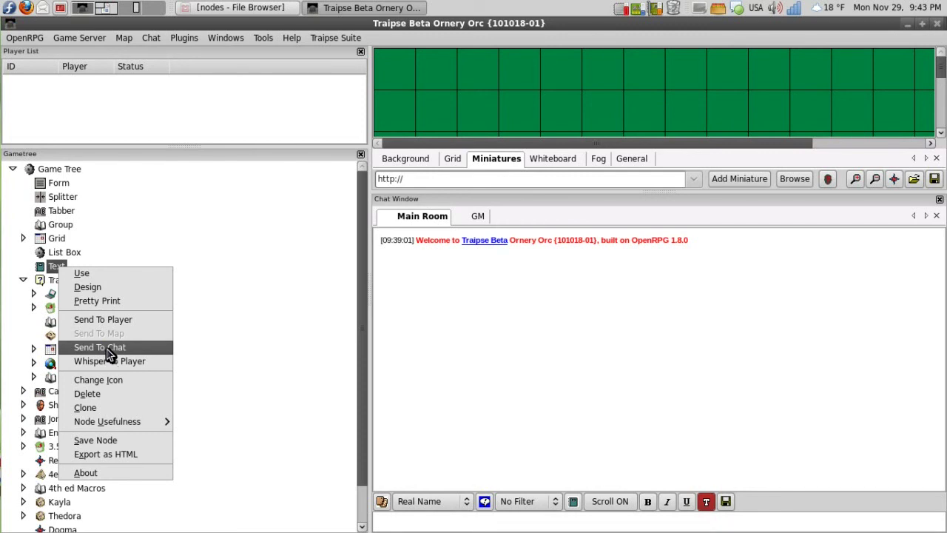
{"action": "left_click", "coordinate": [109, 348]}
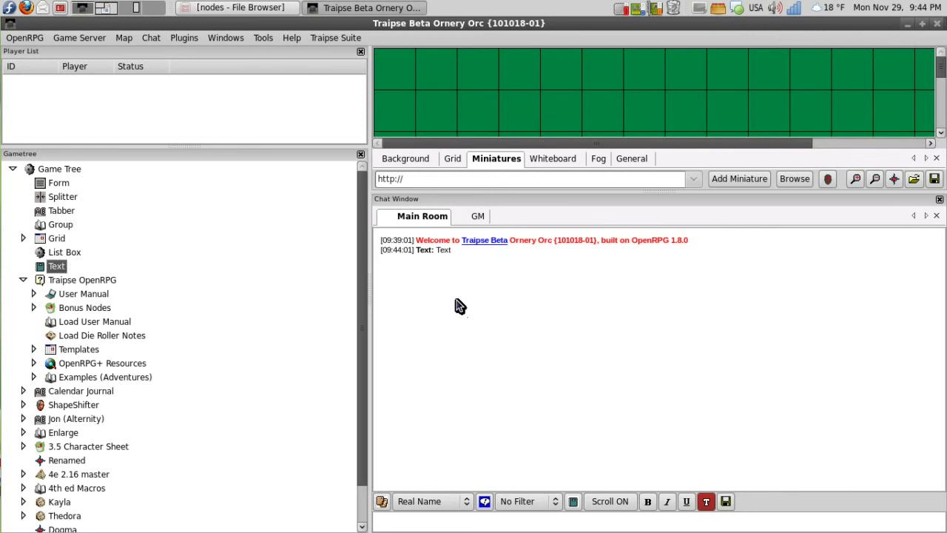
{"action": "left_click", "coordinate": [438, 254]}
- Open the Text node in design mode and also in its use window, moving both windows clear of the node
{"action": "right_click", "coordinate": [64, 271]}
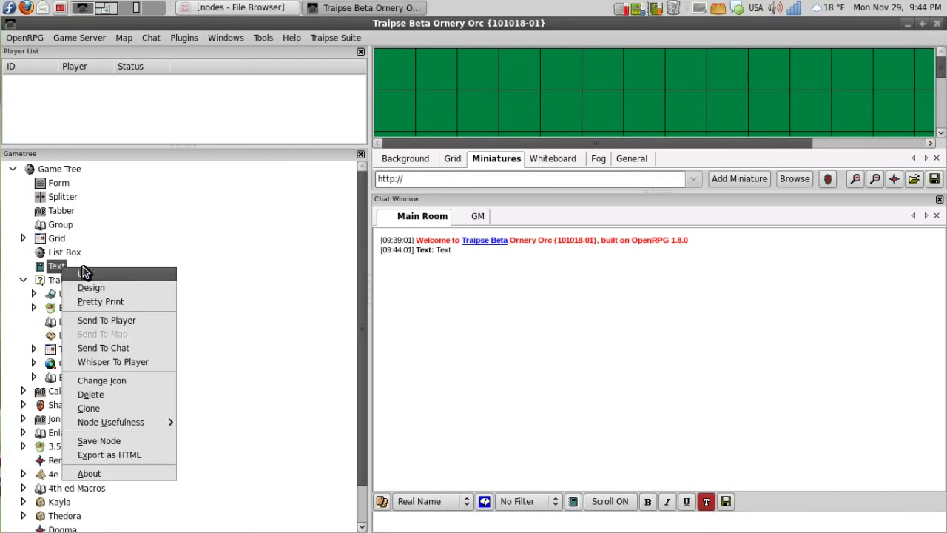
{"action": "left_click", "coordinate": [182, 289]}
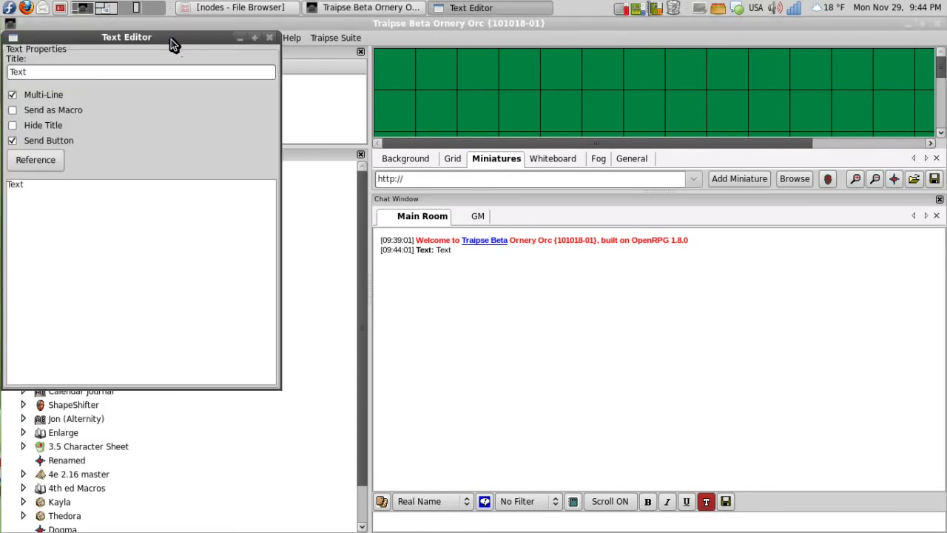
{"action": "left_click_drag", "start_coordinate": [171, 39], "coordinate": [766, 88]}
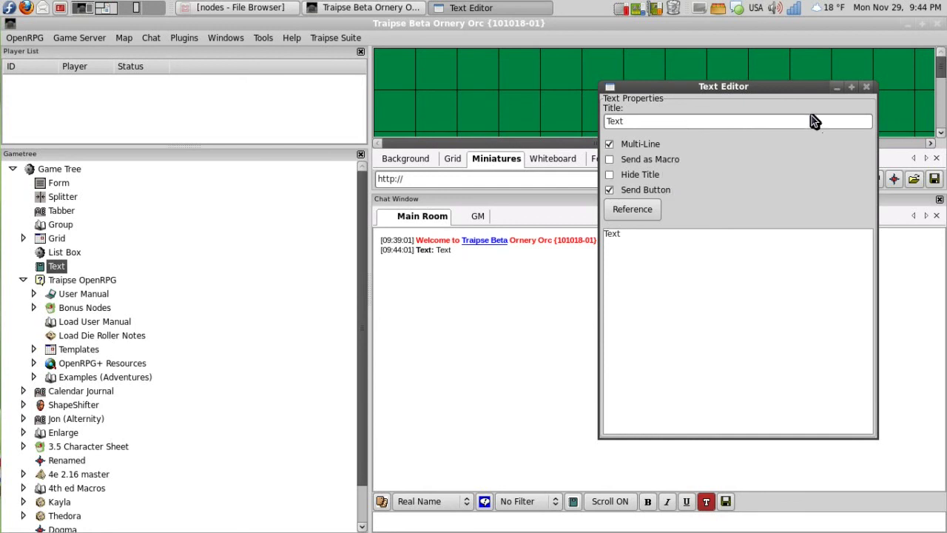
{"action": "double_click", "coordinate": [66, 266]}
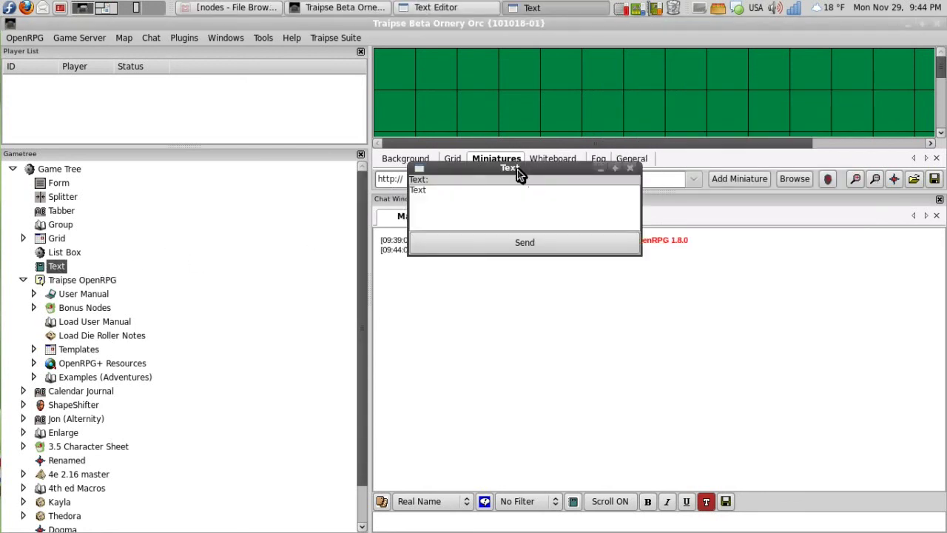
{"action": "left_click_drag", "start_coordinate": [518, 173], "coordinate": [197, 282]}
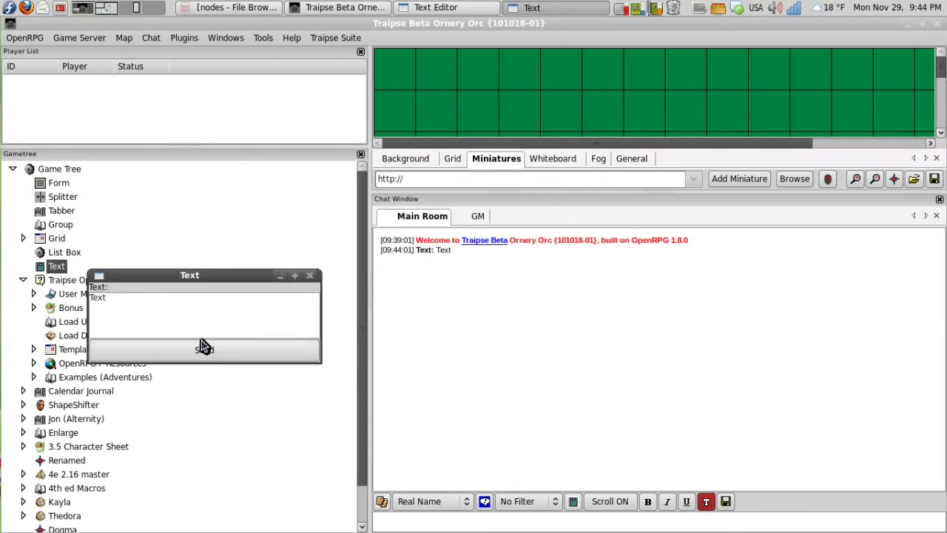
- Turn off the Send Button option in the Text node's editor and check the result in a reopened use window
{"action": "left_click", "coordinate": [472, 9]}
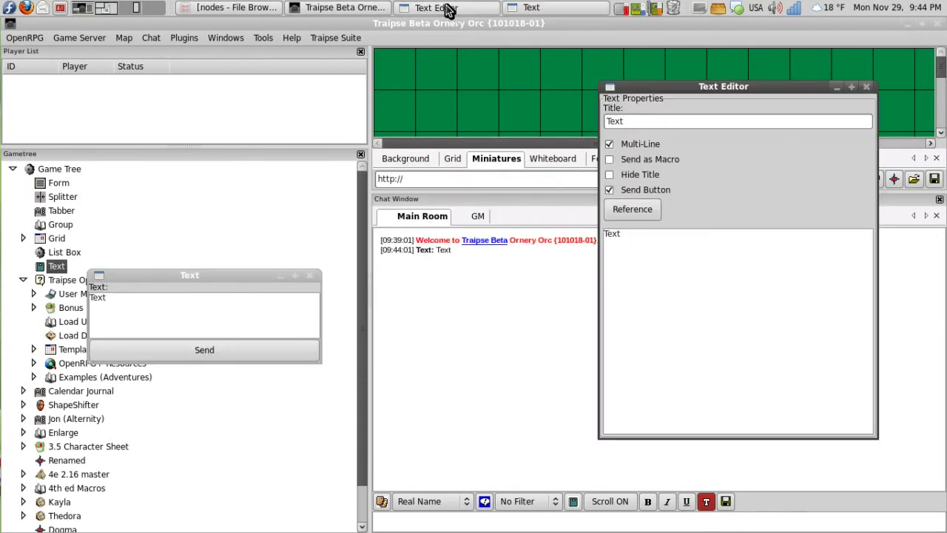
{"action": "left_click", "coordinate": [641, 189]}
{"action": "left_click", "coordinate": [309, 276]}
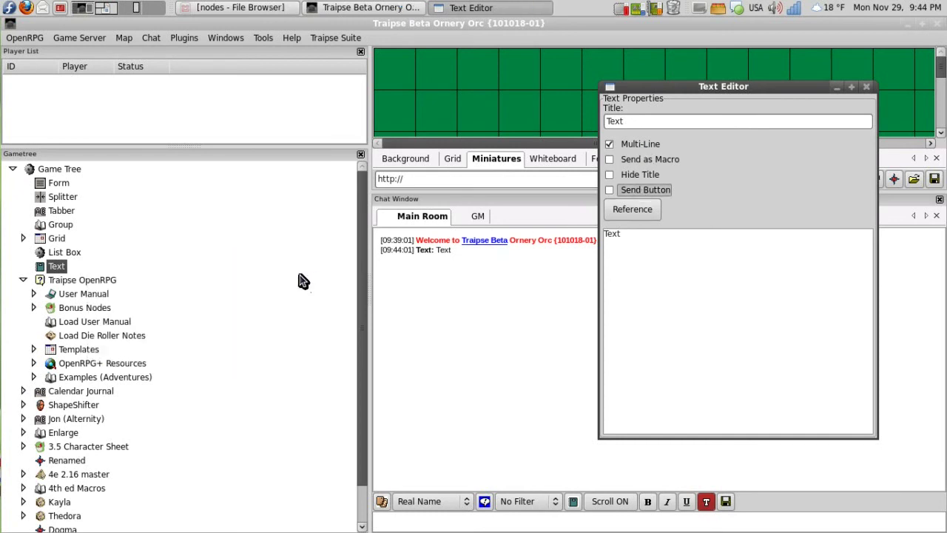
{"action": "double_click", "coordinate": [58, 268]}
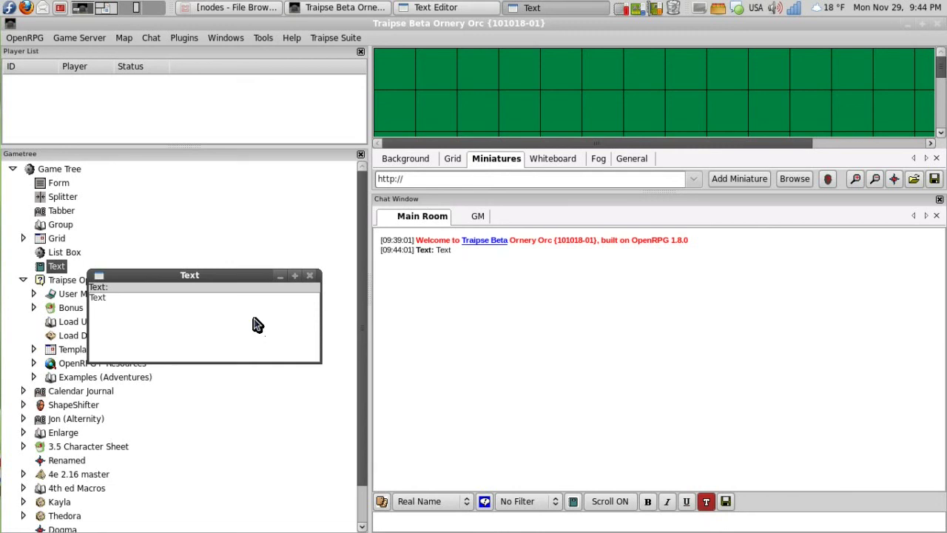
{"action": "left_click", "coordinate": [309, 275]}
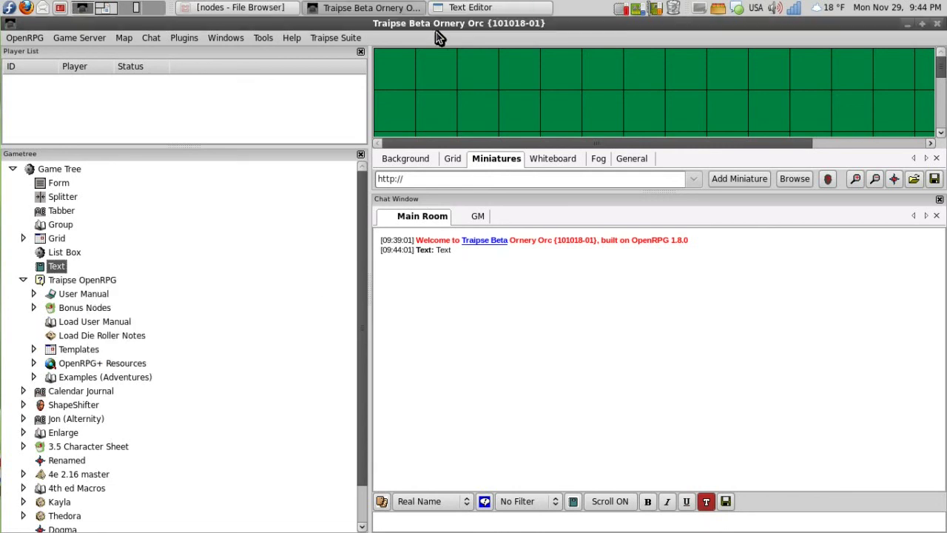
- Turn off the Multi-Line option for the Text node and reopen its use window
{"action": "left_click", "coordinate": [452, 7]}
{"action": "left_click", "coordinate": [625, 147]}
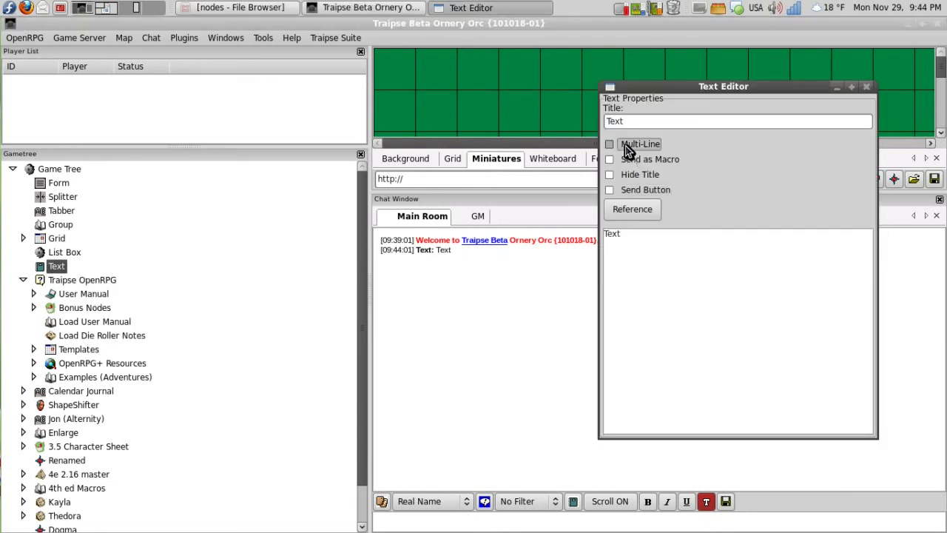
{"action": "double_click", "coordinate": [57, 268]}
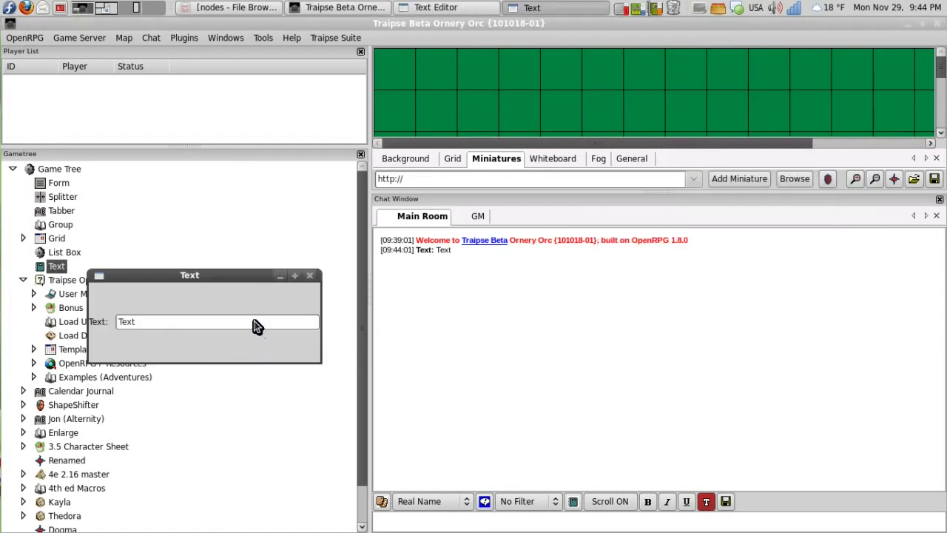
- Turn the Send Button and Multi-Line options back on for the Text node and close its windows
{"action": "left_click", "coordinate": [309, 276]}
{"action": "left_click", "coordinate": [477, 8]}
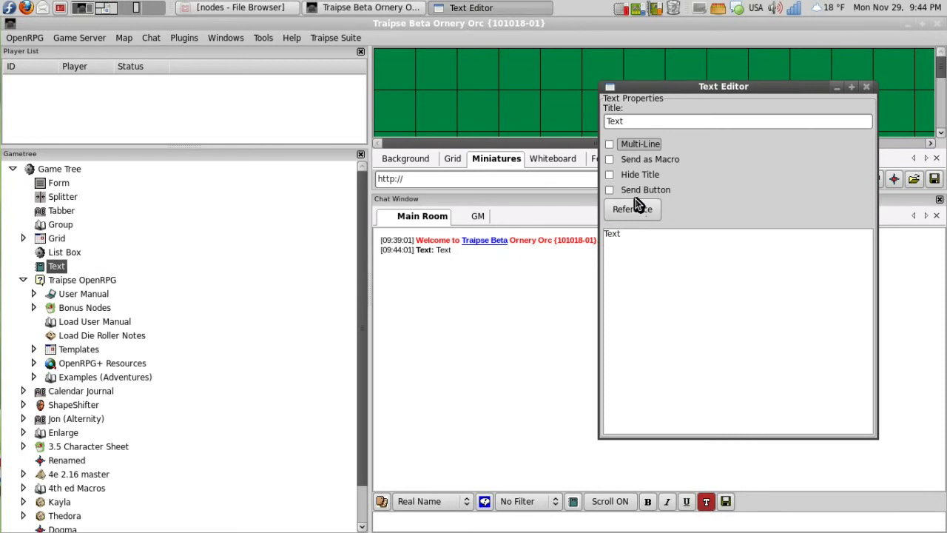
{"action": "left_click", "coordinate": [608, 189]}
{"action": "left_click", "coordinate": [609, 145]}
{"action": "left_click", "coordinate": [866, 87]}
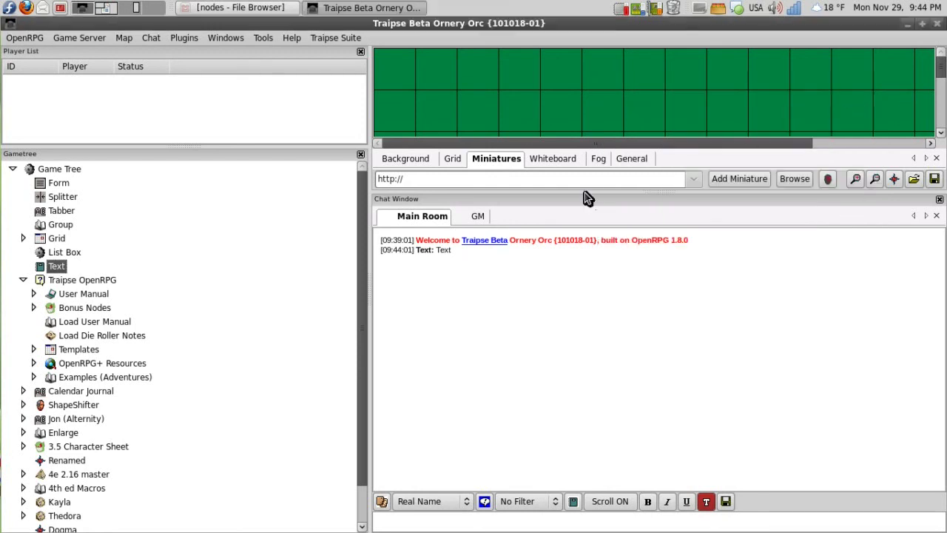
- Open the List Box node's use window, examine its drop-down choices and close the window
{"action": "double_click", "coordinate": [71, 253]}
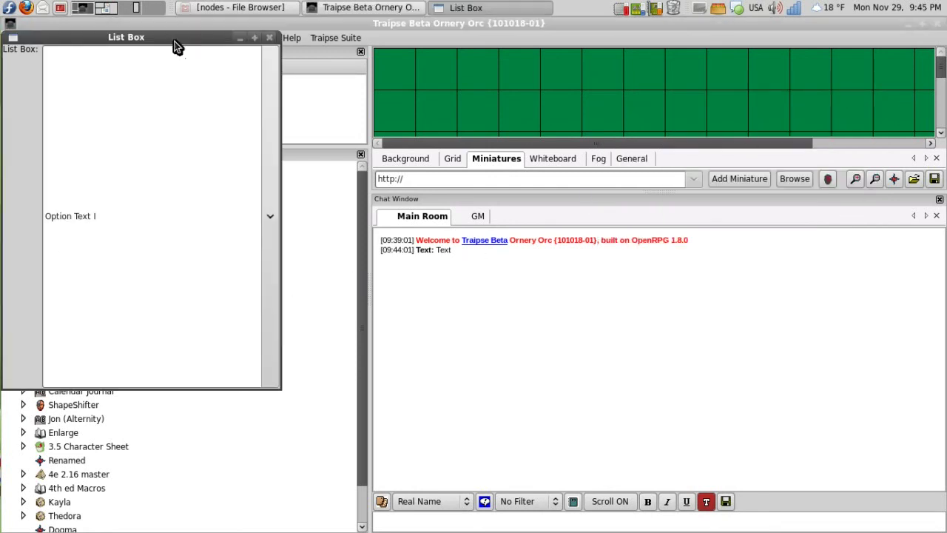
{"action": "left_click_drag", "start_coordinate": [176, 46], "coordinate": [408, 50]}
{"action": "left_click", "coordinate": [500, 163]}
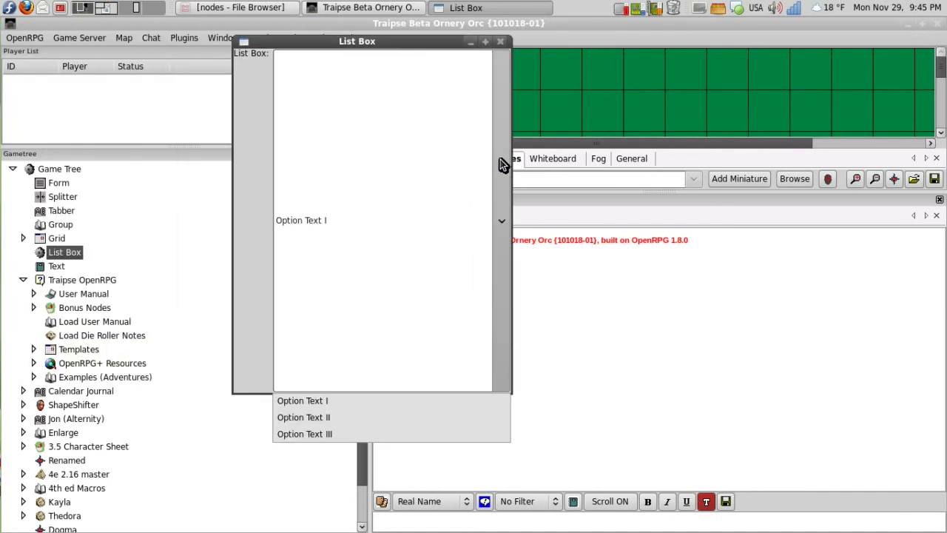
{"action": "left_click", "coordinate": [501, 159]}
{"action": "left_click_drag", "start_coordinate": [438, 42], "coordinate": [674, 82]}
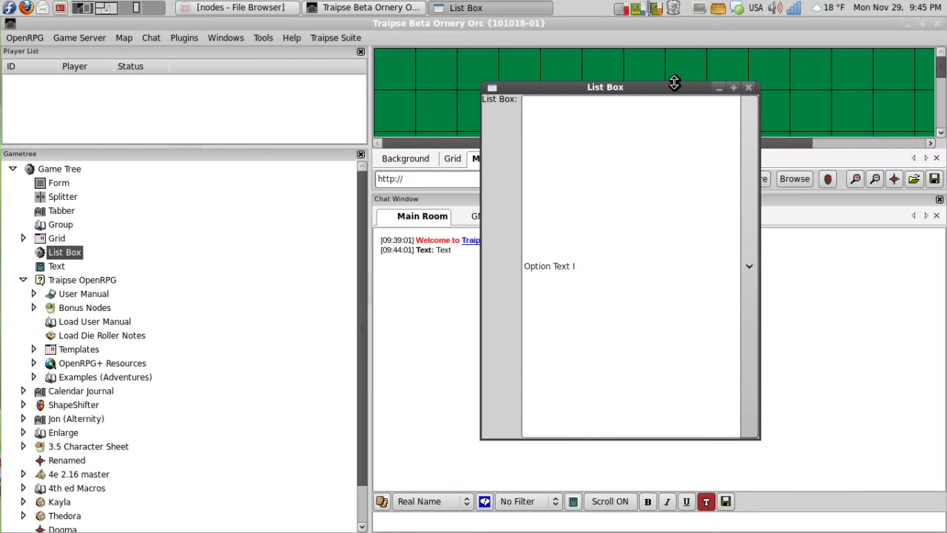
{"action": "left_click", "coordinate": [748, 87]}
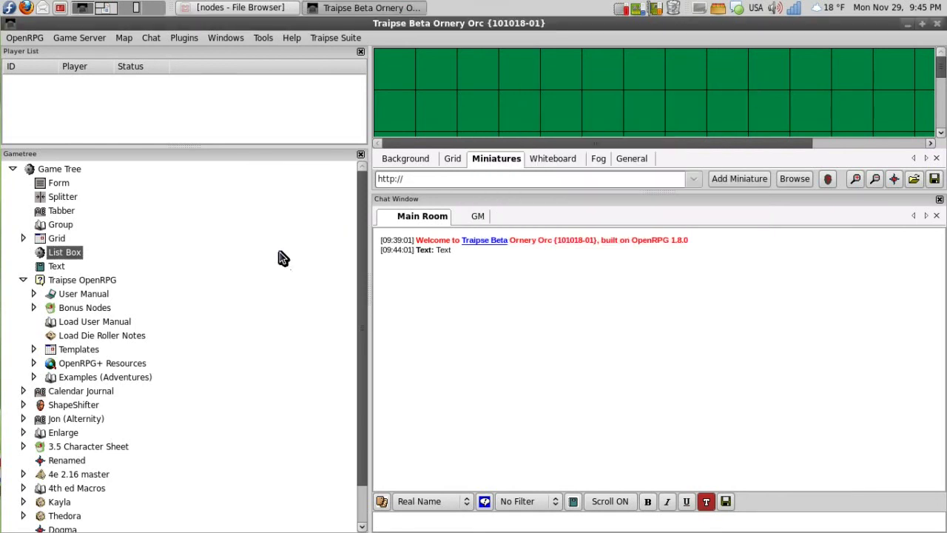
- Open the List Box node in design mode and go through its three option entries
{"action": "right_click", "coordinate": [52, 253]}
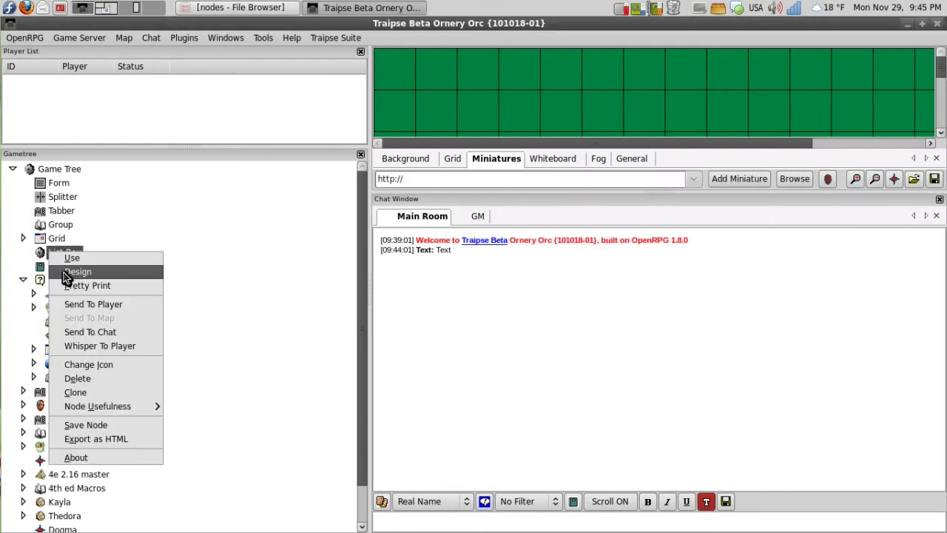
{"action": "left_click", "coordinate": [65, 275]}
{"action": "left_click_drag", "start_coordinate": [191, 34], "coordinate": [651, 73]}
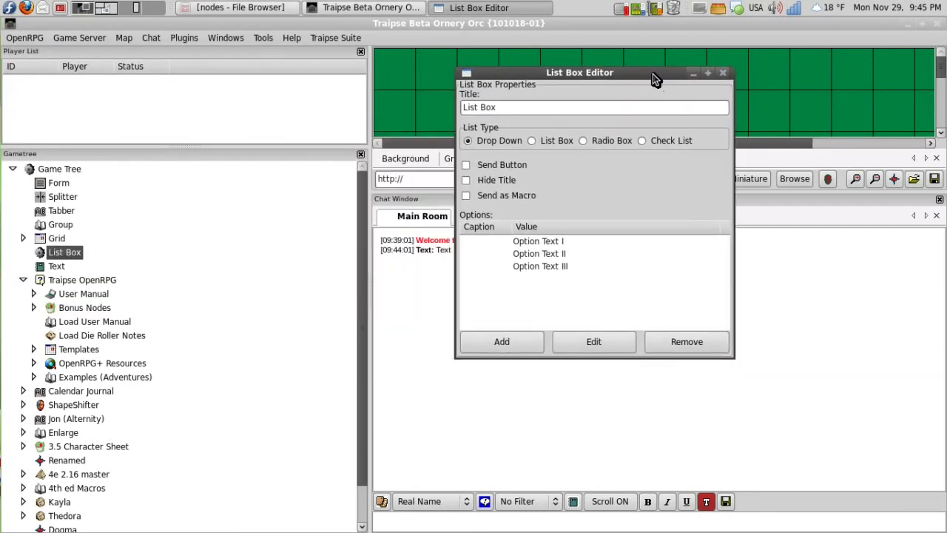
{"action": "left_click", "coordinate": [536, 244]}
{"action": "left_click", "coordinate": [538, 256]}
{"action": "left_click", "coordinate": [538, 268]}
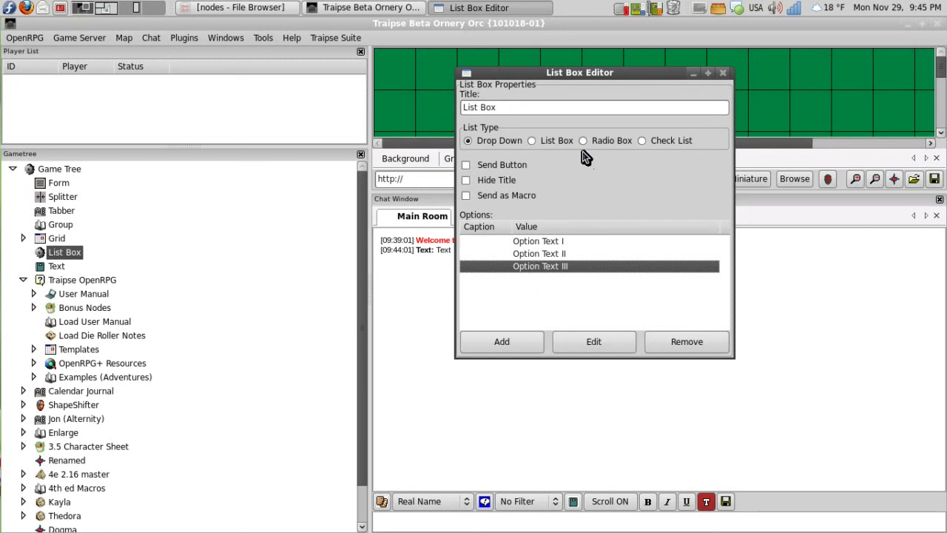
- Enable Send Button for the List Box node, set its list type to List Box and check the result in its use window
{"action": "left_click", "coordinate": [478, 166]}
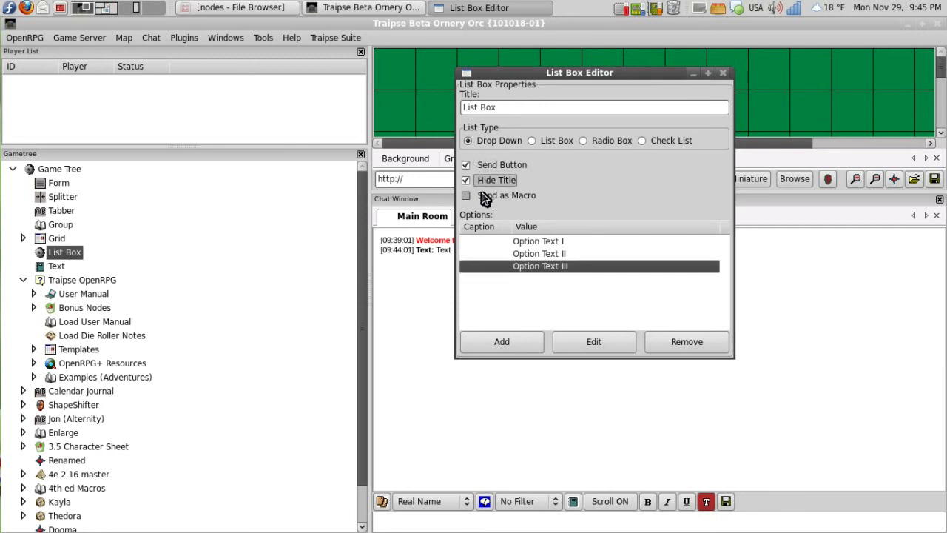
{"action": "left_click", "coordinate": [487, 194]}
{"action": "left_click", "coordinate": [488, 194]}
{"action": "left_click", "coordinate": [543, 141]}
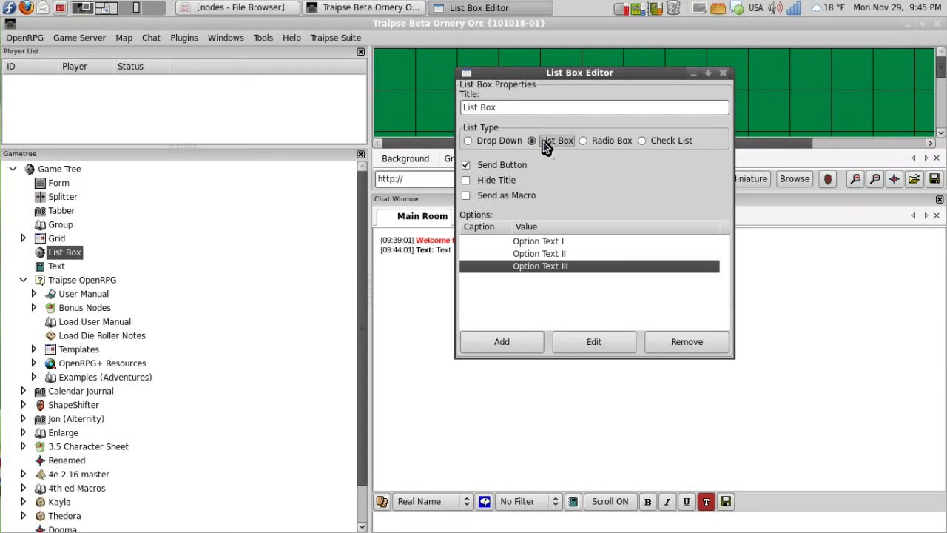
{"action": "double_click", "coordinate": [69, 254]}
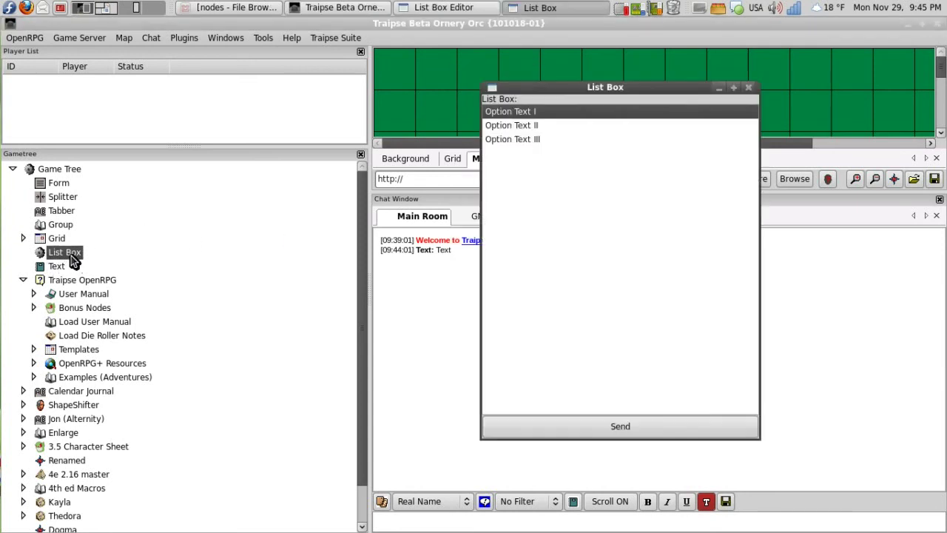
{"action": "left_click_drag", "start_coordinate": [627, 95], "coordinate": [291, 82]}
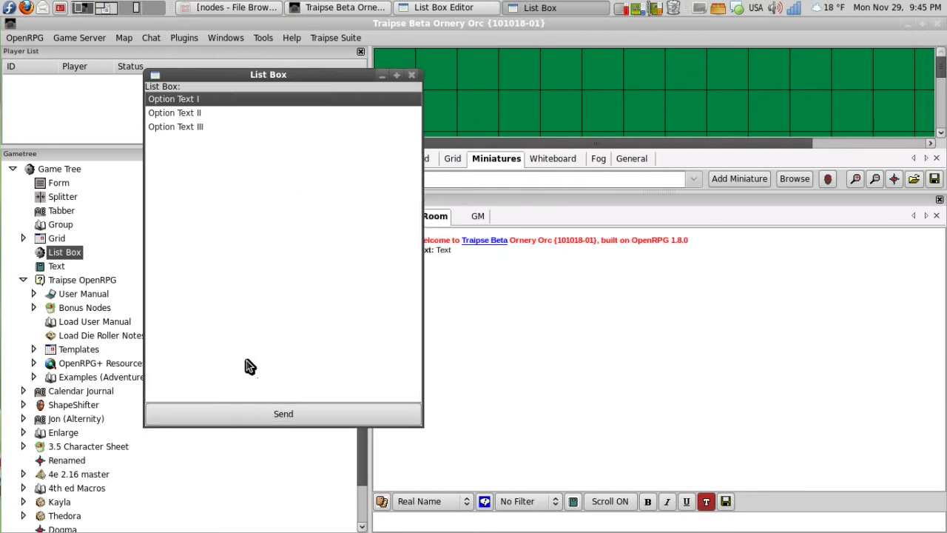
{"action": "left_click", "coordinate": [414, 77]}
- Change the List Box node's list type to Radio Box and view it in the use window
{"action": "left_click", "coordinate": [478, 8]}
{"action": "left_click", "coordinate": [598, 141]}
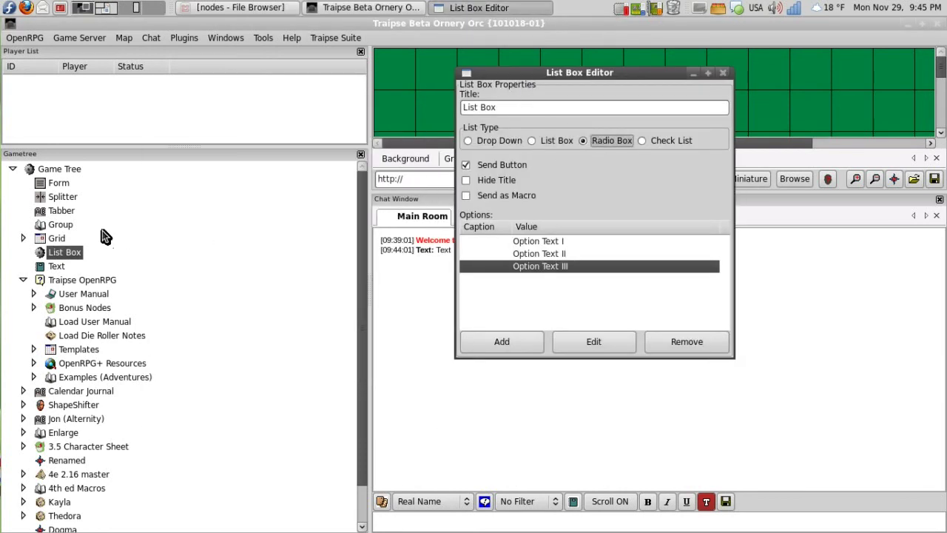
{"action": "double_click", "coordinate": [78, 253]}
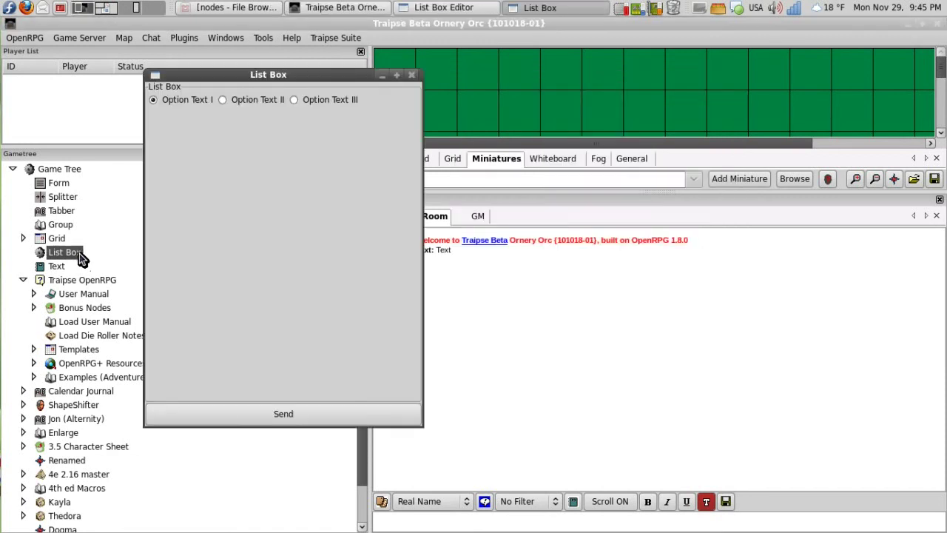
- Change the List Box node's list type to Check List and reopen its use window
{"action": "left_click", "coordinate": [466, 7]}
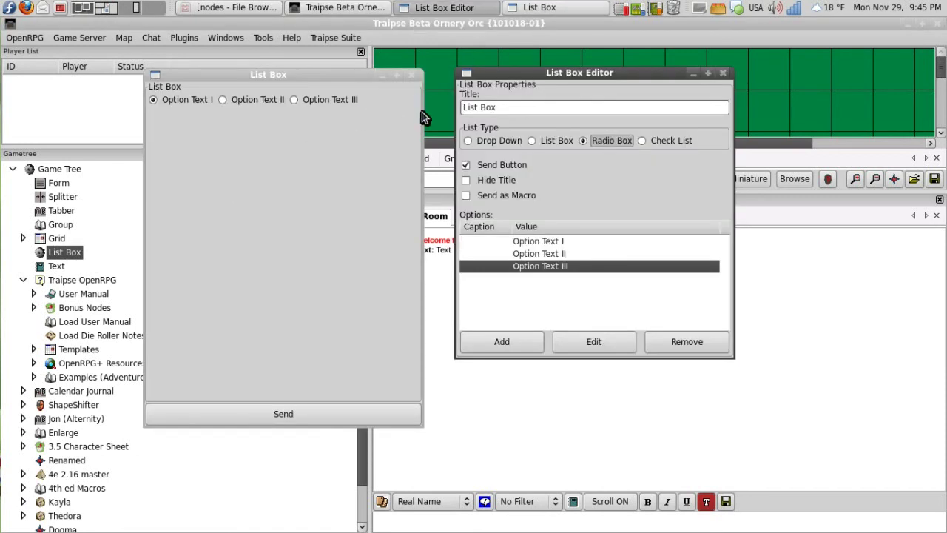
{"action": "left_click", "coordinate": [643, 142]}
{"action": "left_click", "coordinate": [411, 75]}
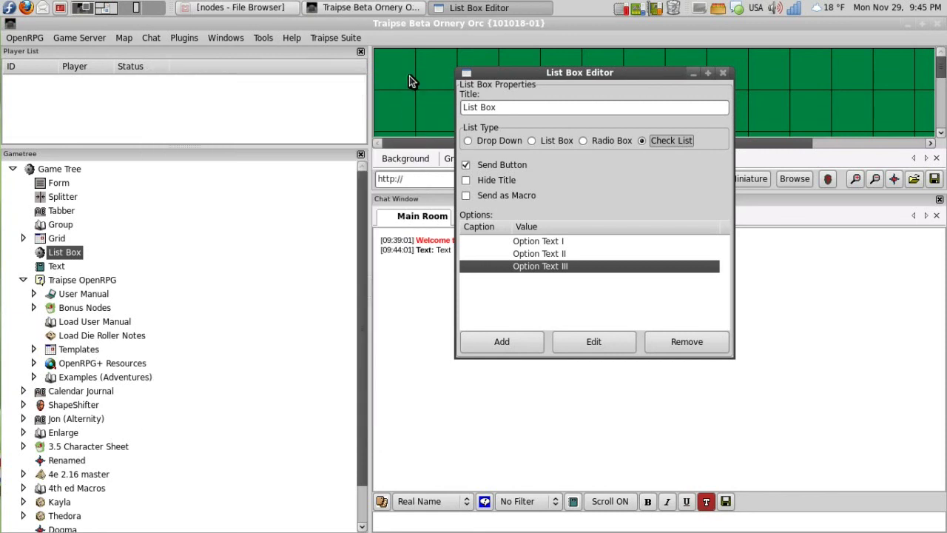
{"action": "double_click", "coordinate": [59, 252]}
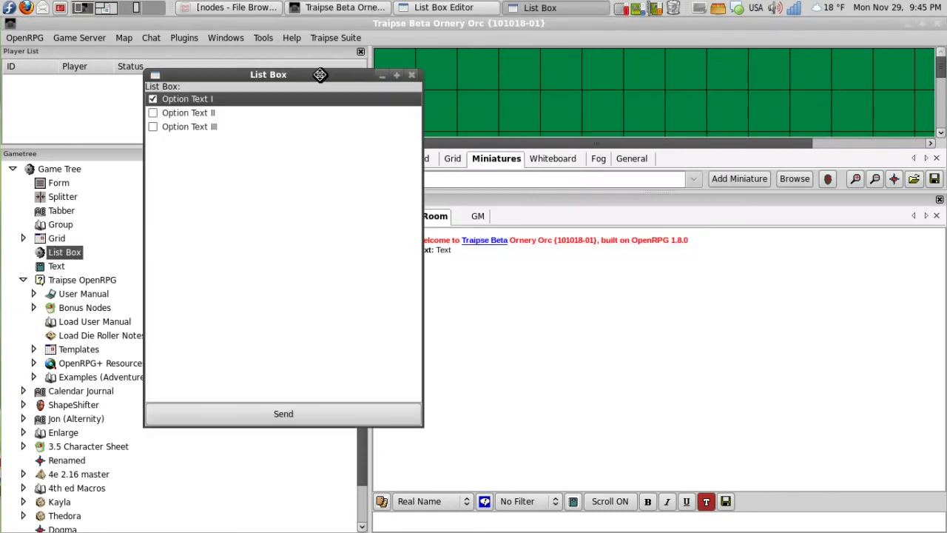
{"action": "left_click_drag", "start_coordinate": [319, 75], "coordinate": [327, 72]}
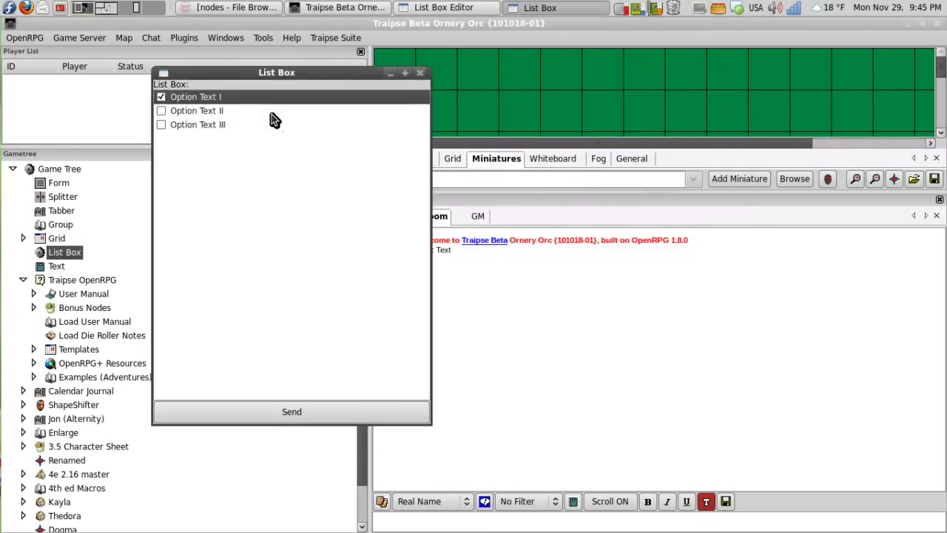
- Check Option Text II and Option Text III as well, send all three options to the chat and close the use window
{"action": "left_click", "coordinate": [169, 111]}
{"action": "left_click", "coordinate": [162, 126]}
{"action": "left_click_drag", "start_coordinate": [294, 74], "coordinate": [240, 73]}
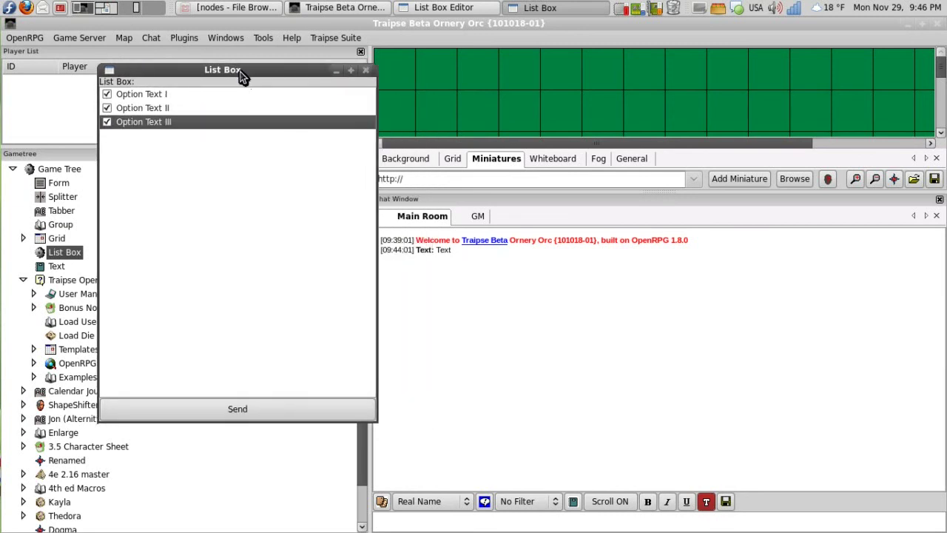
{"action": "left_click", "coordinate": [268, 410]}
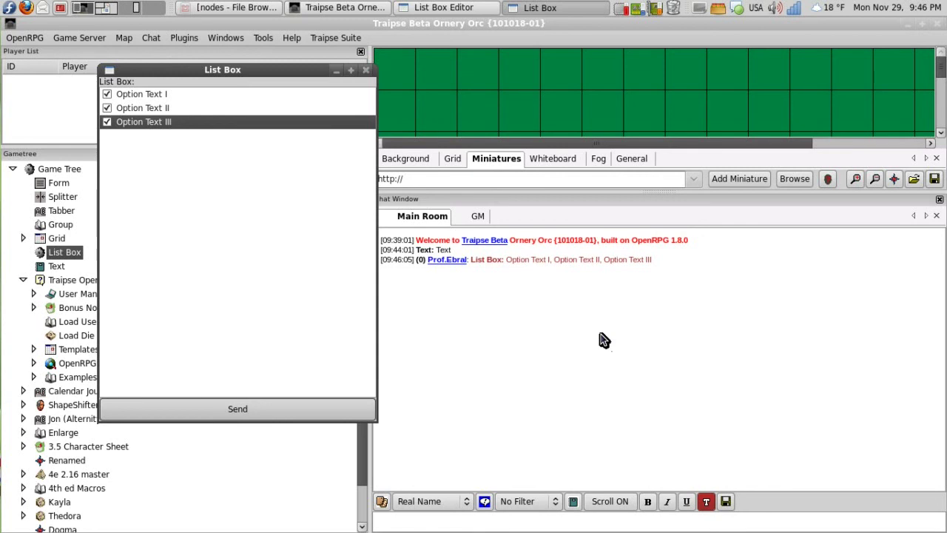
{"action": "left_click", "coordinate": [365, 70]}
- Set the node's list type back to List Box and give the Option Text I entry the caption "Option 1"
{"action": "left_click", "coordinate": [477, 7]}
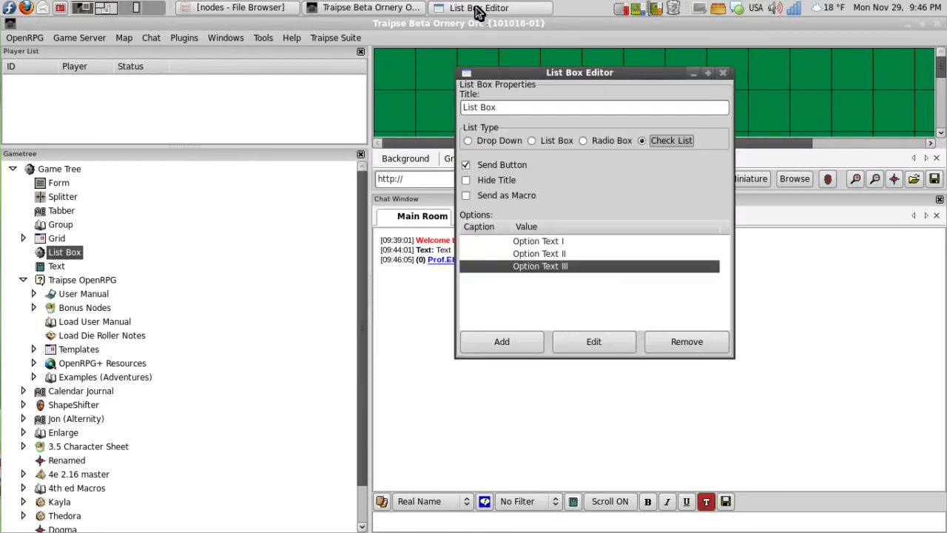
{"action": "left_click", "coordinate": [545, 142]}
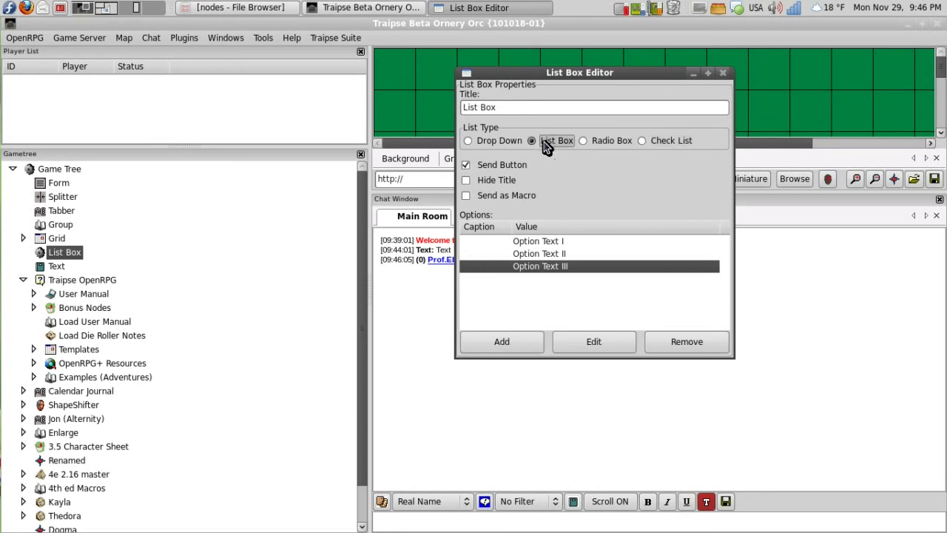
{"action": "left_click", "coordinate": [554, 242]}
{"action": "left_click", "coordinate": [592, 343]}
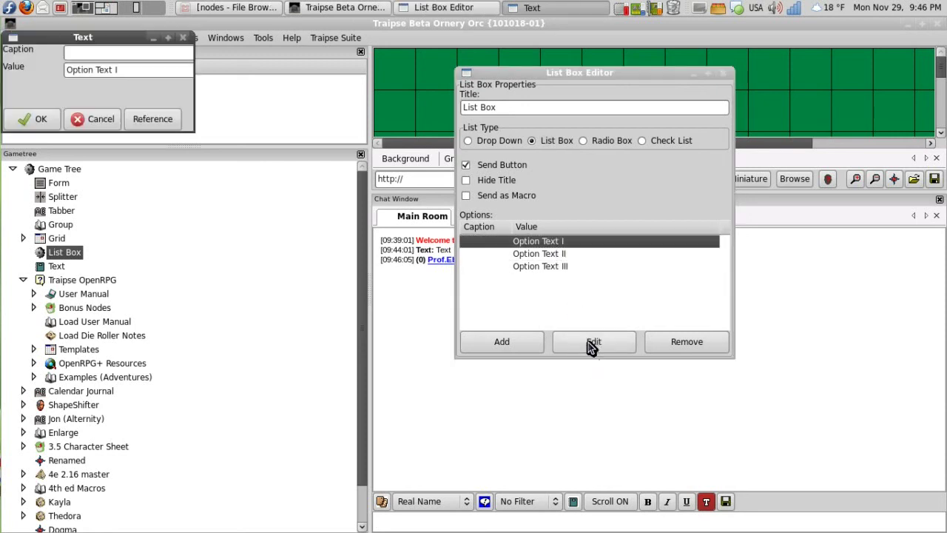
{"action": "left_click_drag", "start_coordinate": [104, 38], "coordinate": [208, 144]}
{"action": "left_click", "coordinate": [210, 154]}
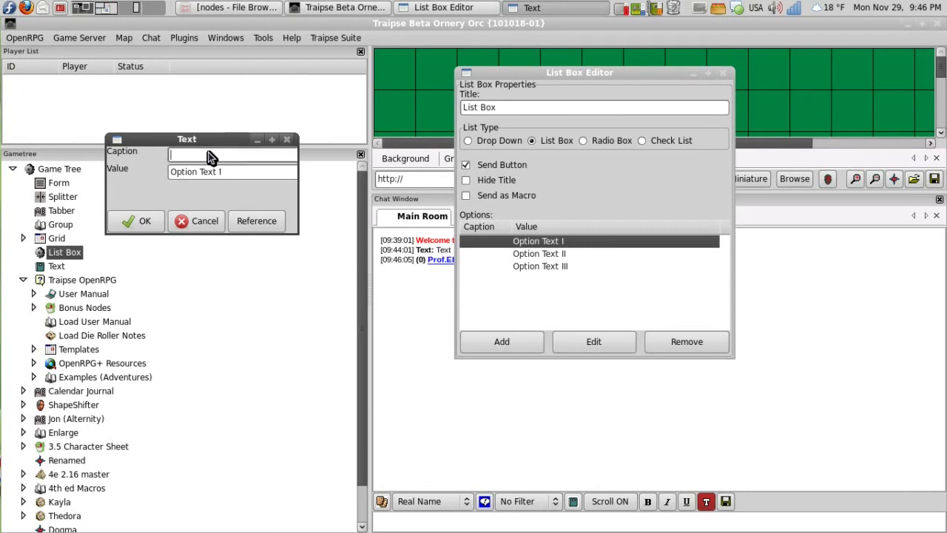
{"action": "type", "text": "Option 1"}
{"action": "left_click", "coordinate": [135, 221]}
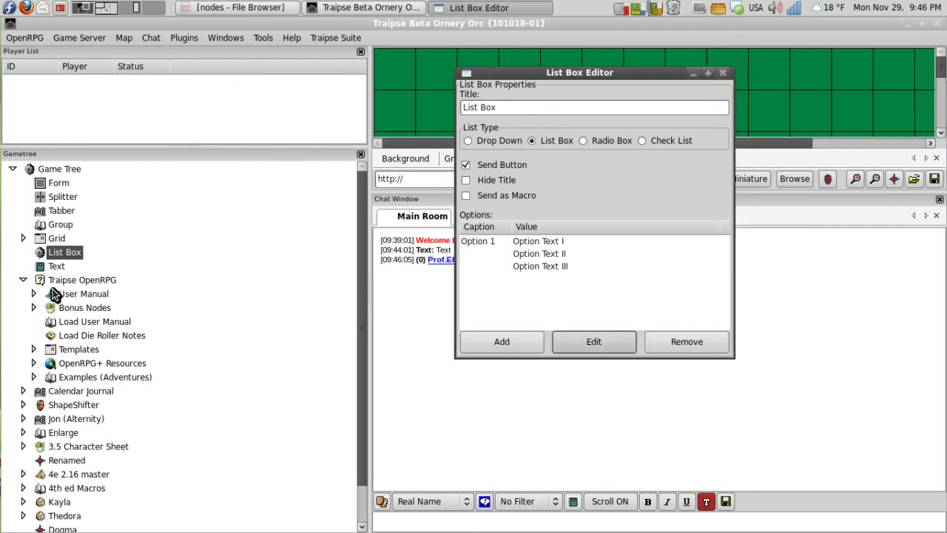
- Send the Option 1 entry from the List Box's use window to the chat, then close the use window and editor
{"action": "double_click", "coordinate": [60, 254]}
{"action": "left_click", "coordinate": [115, 109]}
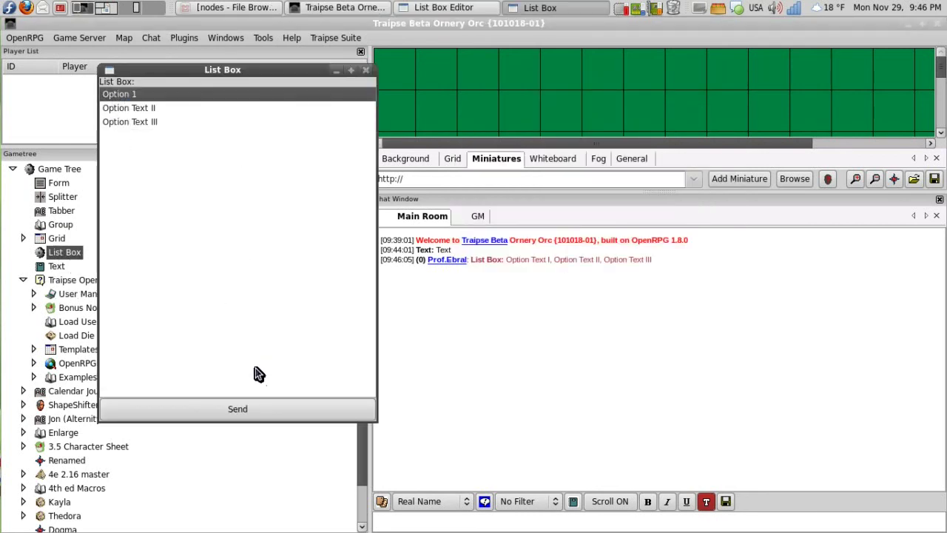
{"action": "left_click", "coordinate": [266, 413]}
{"action": "left_click", "coordinate": [448, 7]}
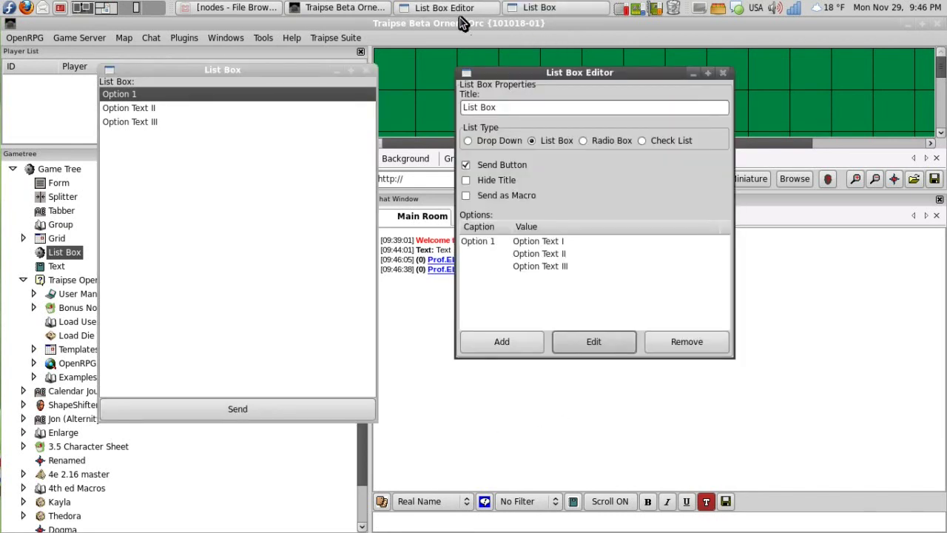
{"action": "left_click_drag", "start_coordinate": [548, 79], "coordinate": [701, 83]}
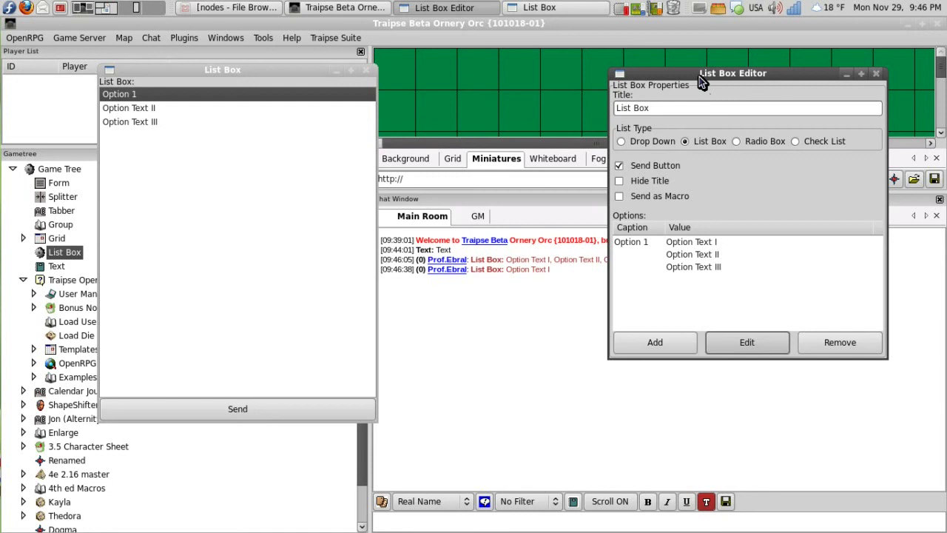
{"action": "left_click", "coordinate": [367, 71]}
{"action": "left_click", "coordinate": [875, 74]}
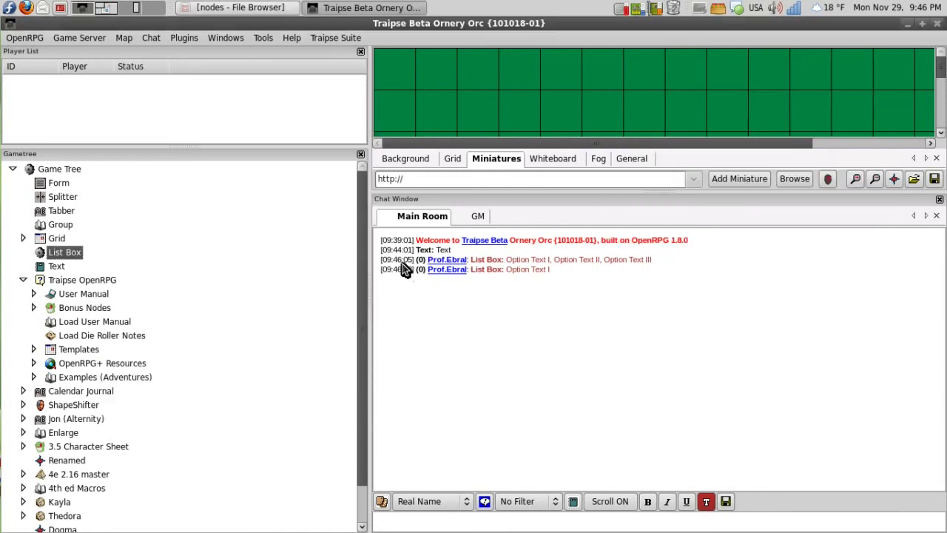
- View the Grid node in its use window and close the window
{"action": "double_click", "coordinate": [47, 240]}
{"action": "left_click_drag", "start_coordinate": [156, 41], "coordinate": [388, 180]}
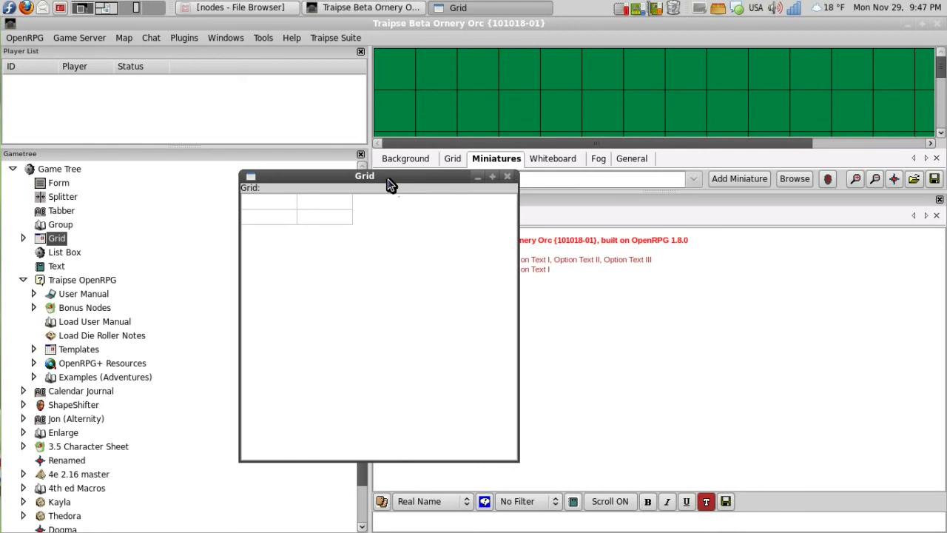
{"action": "left_click", "coordinate": [507, 176]}
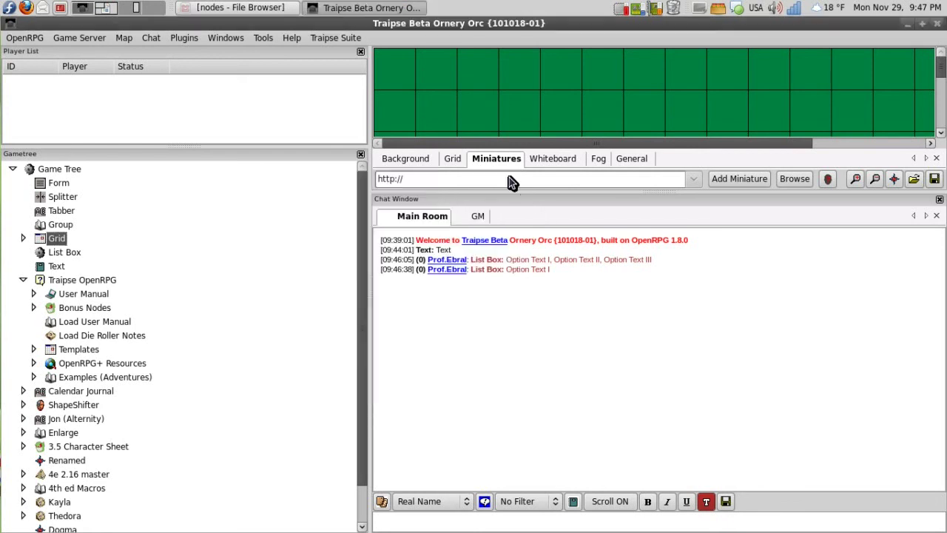
- Open the Grid node in design mode, move its editor clear of the game tree and widen it to fit its button labels
{"action": "right_click", "coordinate": [65, 246]}
{"action": "left_click", "coordinate": [76, 258]}
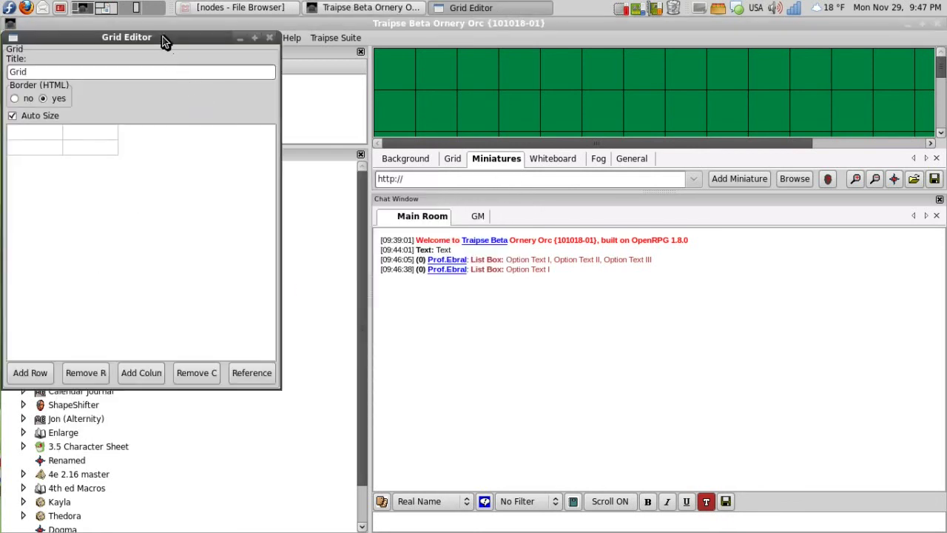
{"action": "left_click_drag", "start_coordinate": [163, 43], "coordinate": [610, 57]}
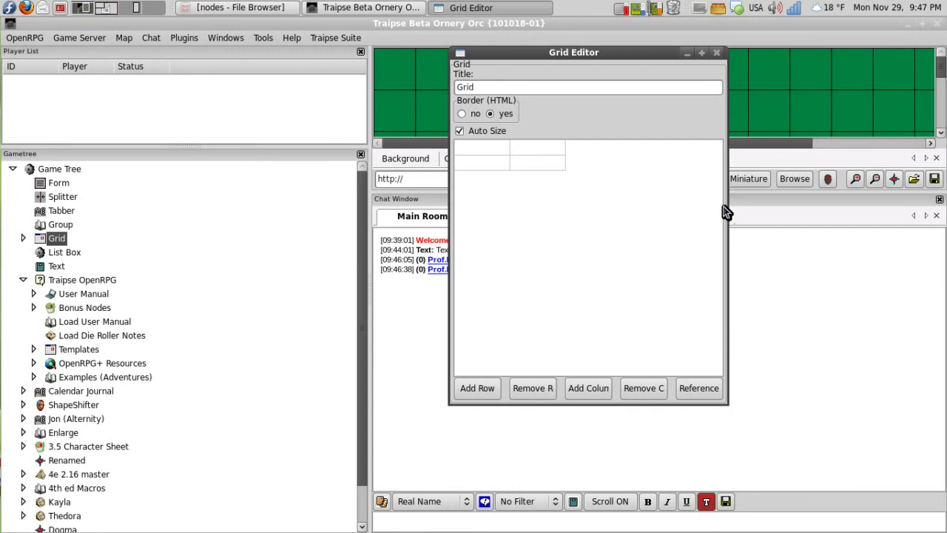
{"action": "left_click_drag", "start_coordinate": [729, 207], "coordinate": [863, 225]}
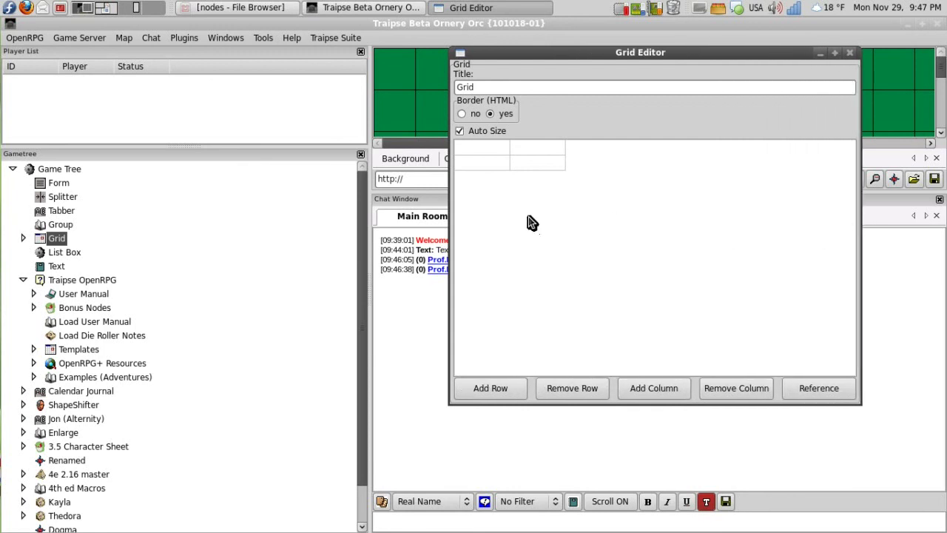
- Try out adding and removing a row, as well as adding and removing a column, in the Grid node's table
{"action": "left_click", "coordinate": [485, 390]}
{"action": "left_click", "coordinate": [555, 385]}
{"action": "left_click", "coordinate": [643, 386]}
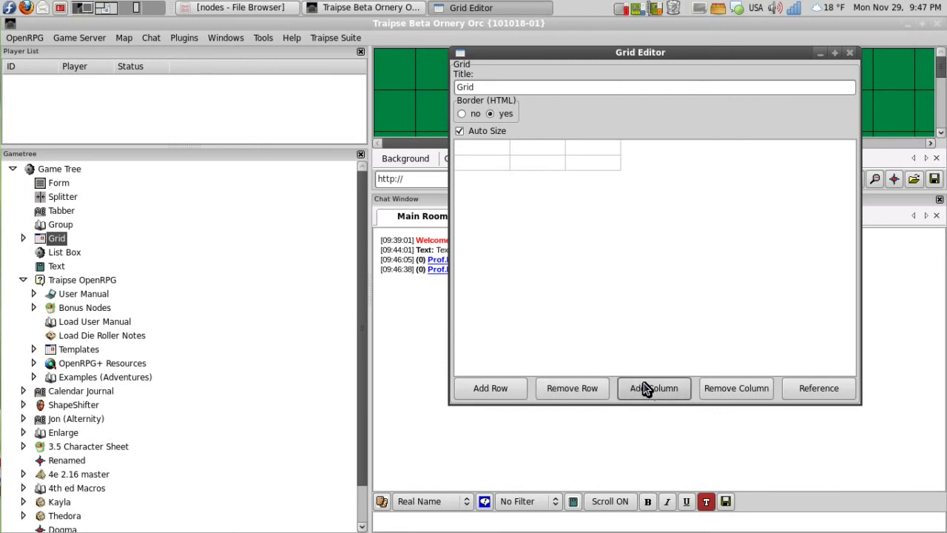
{"action": "left_click", "coordinate": [754, 392]}
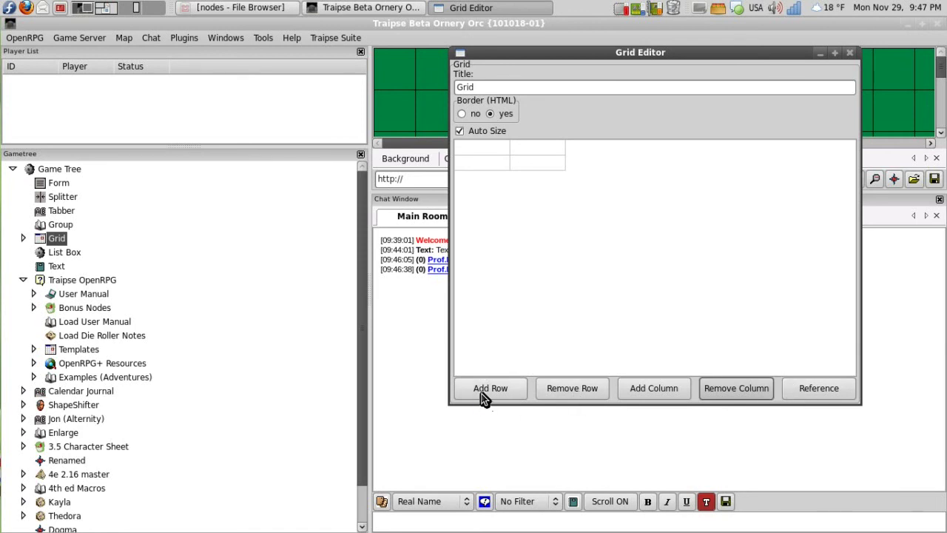
- Add one column and four rows to the Grid node's table to make it three columns by six rows
{"action": "left_click", "coordinate": [666, 391]}
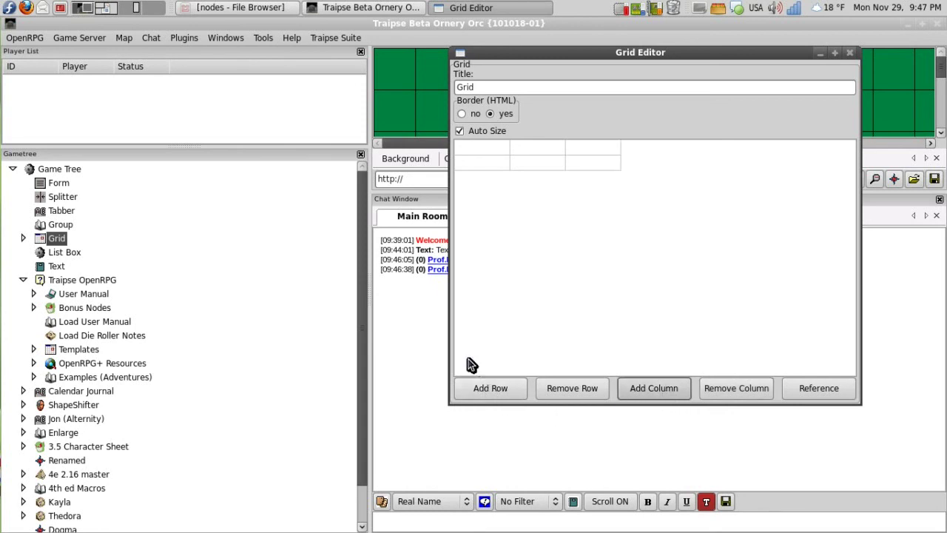
{"action": "left_click", "coordinate": [489, 391]}
{"action": "left_click", "coordinate": [488, 392]}
{"action": "left_click", "coordinate": [487, 392]}
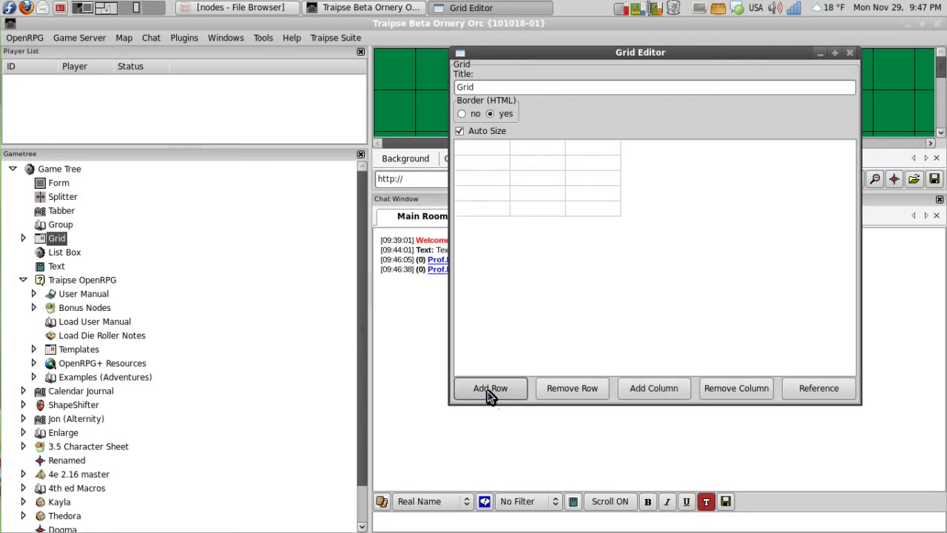
{"action": "left_click", "coordinate": [488, 391]}
- View the enlarged Grid node in its use window, and close both that window and the Grid Editor
{"action": "double_click", "coordinate": [42, 243]}
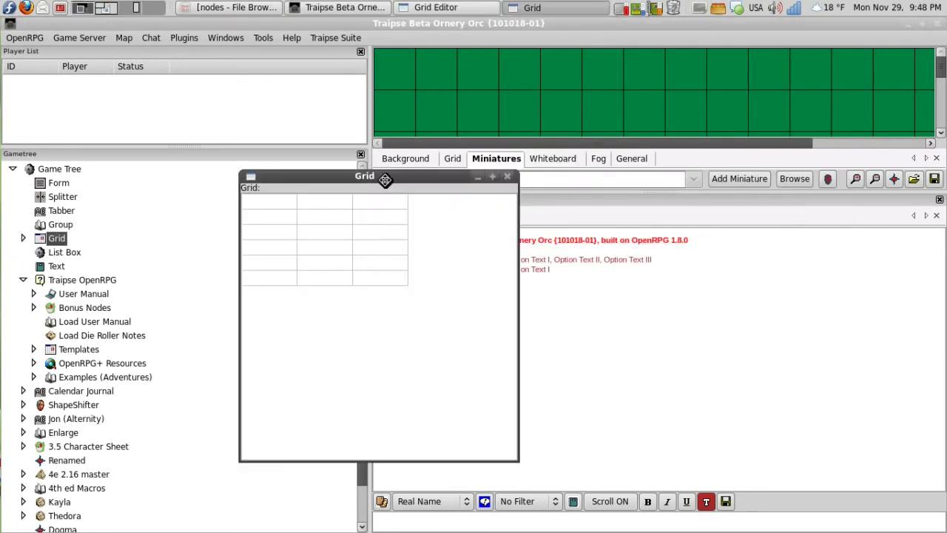
{"action": "left_click_drag", "start_coordinate": [385, 179], "coordinate": [225, 105]}
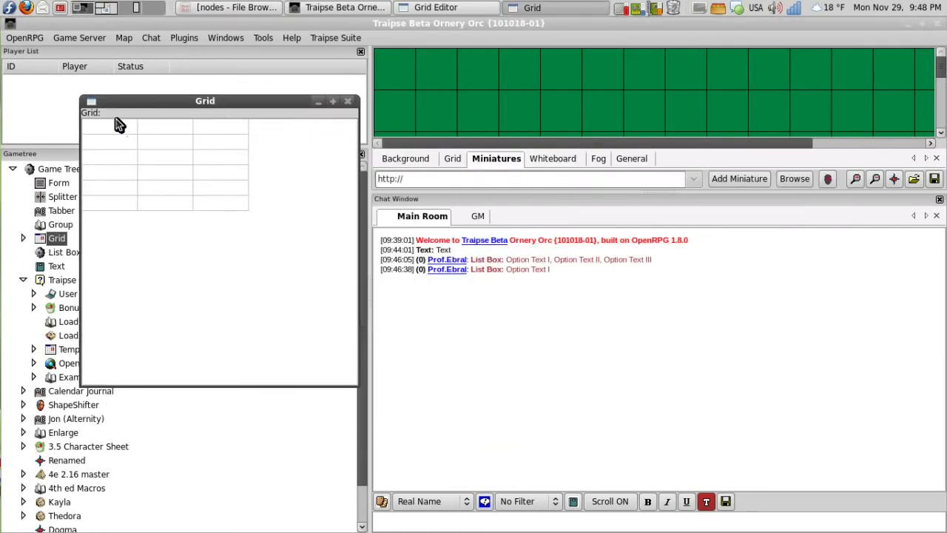
{"action": "left_click", "coordinate": [350, 104]}
{"action": "left_click", "coordinate": [485, 8]}
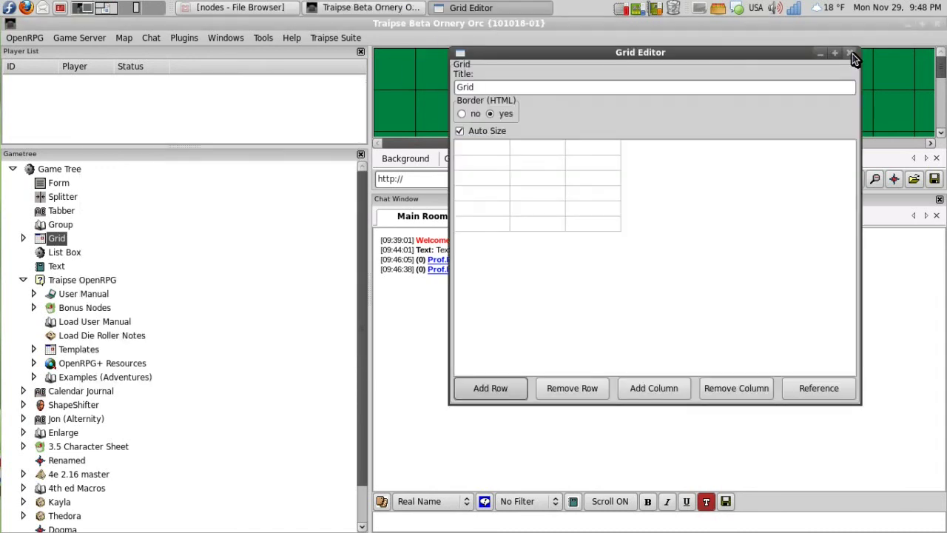
{"action": "left_click", "coordinate": [853, 53]}
- Open the Group node in design mode, move its editor clear of the game tree to view its options, and close it
{"action": "left_click", "coordinate": [63, 226]}
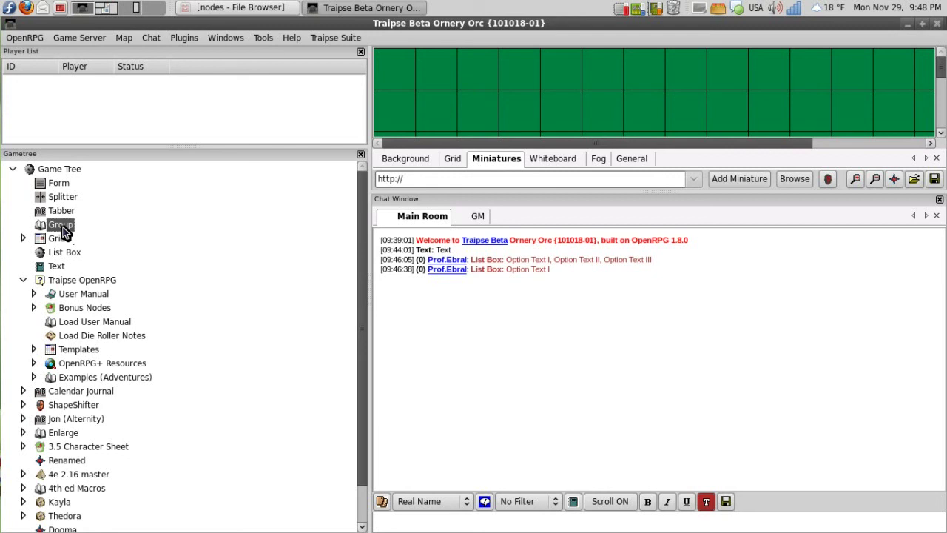
{"action": "right_click", "coordinate": [63, 232]}
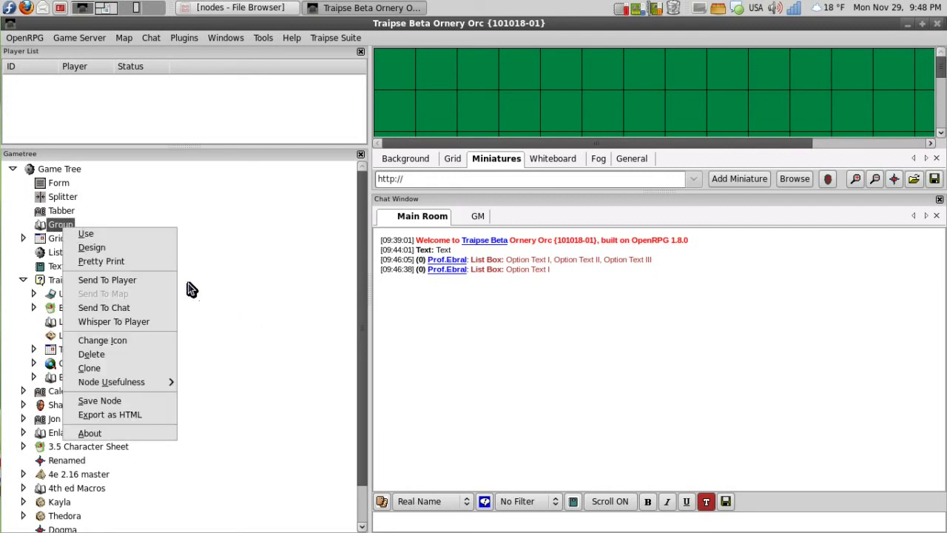
{"action": "left_click", "coordinate": [164, 248]}
{"action": "left_click_drag", "start_coordinate": [189, 43], "coordinate": [643, 157]}
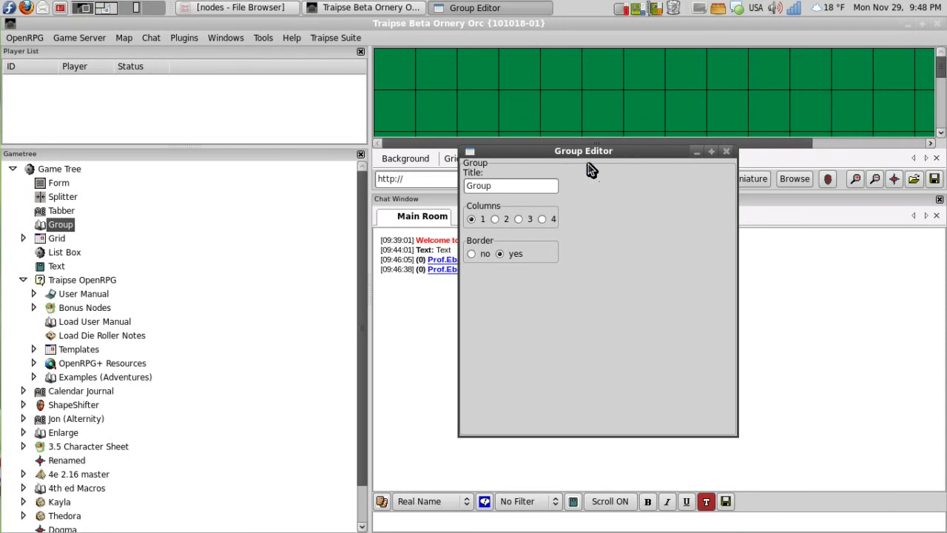
{"action": "left_click_drag", "start_coordinate": [655, 154], "coordinate": [644, 182]}
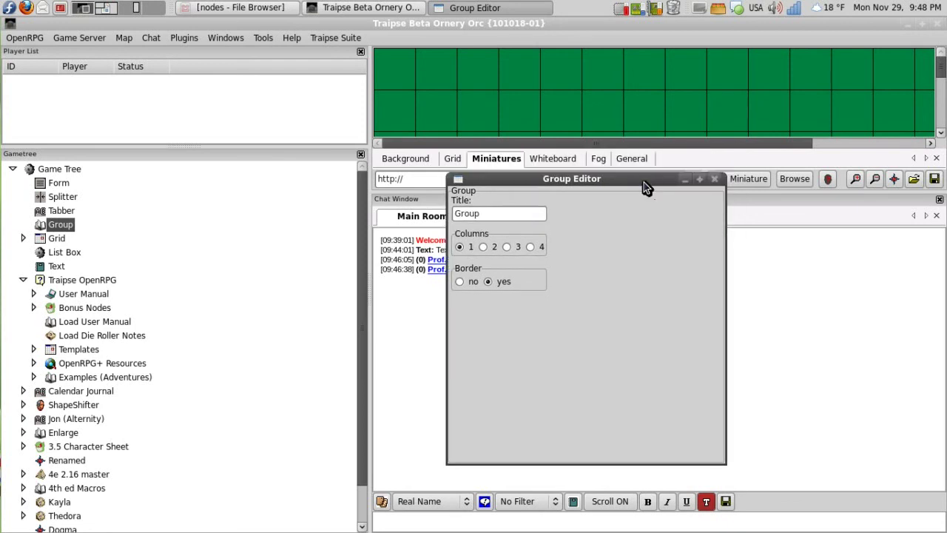
{"action": "left_click", "coordinate": [713, 181]}
- View the Tabber node in its use window and close the window
{"action": "double_click", "coordinate": [62, 211]}
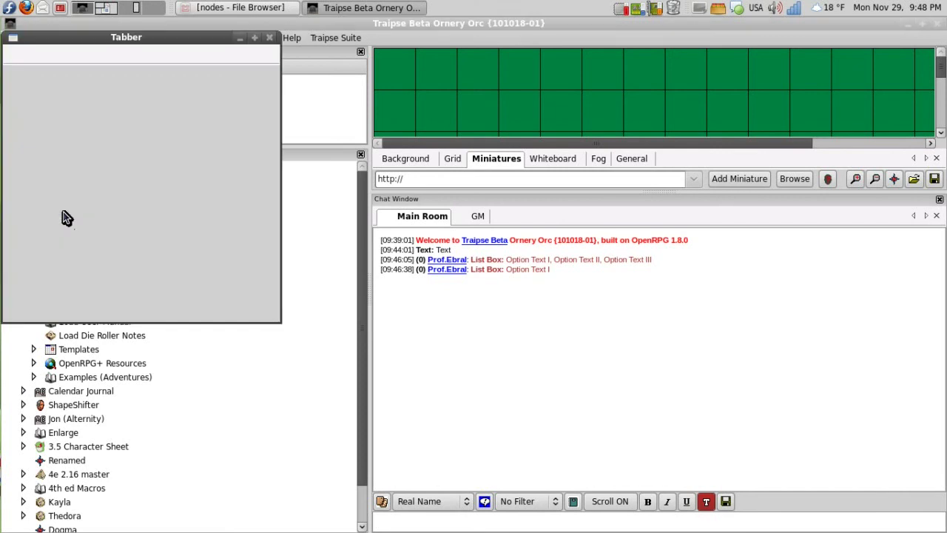
{"action": "left_click_drag", "start_coordinate": [118, 38], "coordinate": [233, 124]}
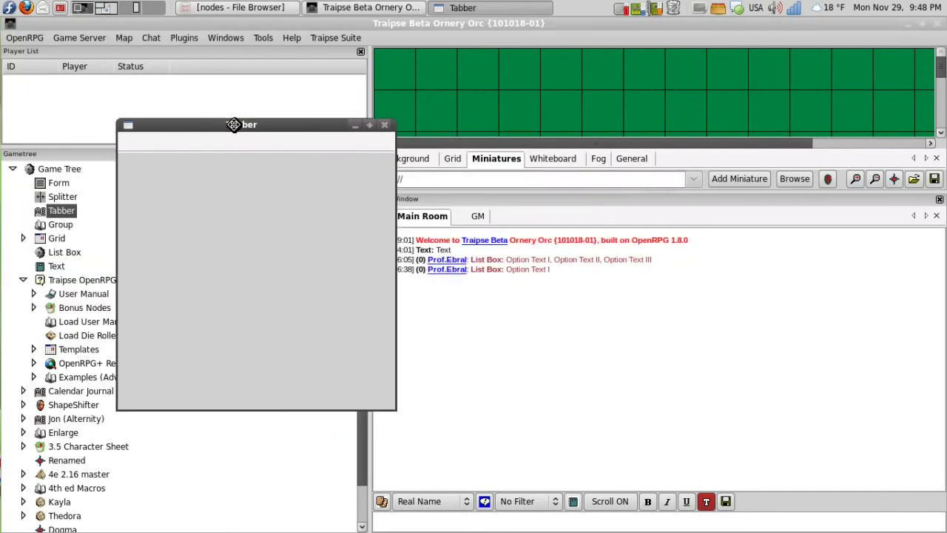
{"action": "left_click", "coordinate": [387, 126]}
- Open the Tabber node in design mode, move its editor aside to view the title setting, and close it
{"action": "right_click", "coordinate": [62, 212]}
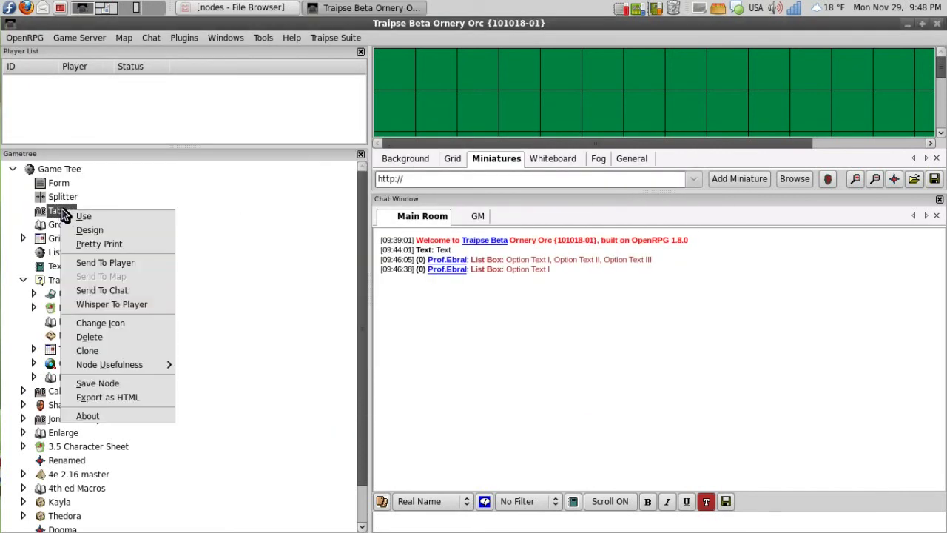
{"action": "left_click", "coordinate": [93, 230]}
{"action": "left_click_drag", "start_coordinate": [105, 41], "coordinate": [429, 55]}
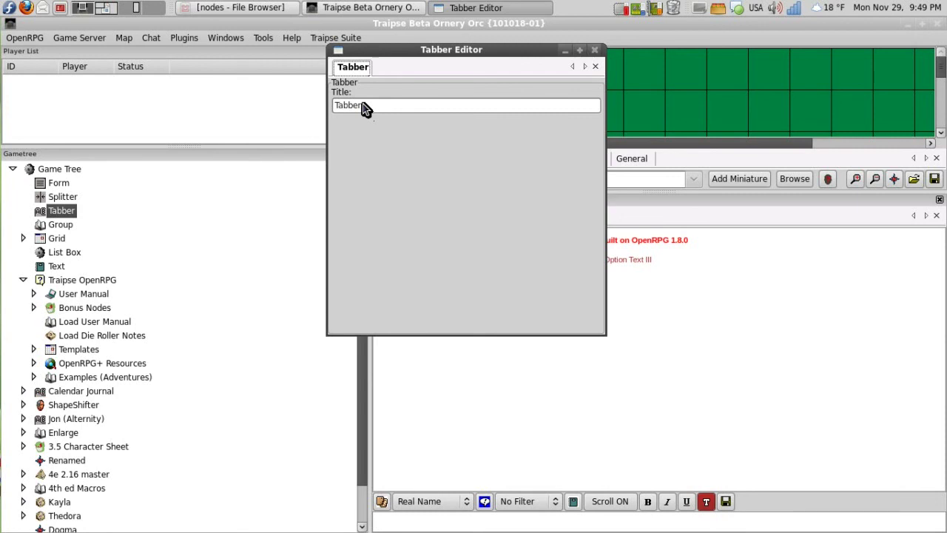
{"action": "left_click", "coordinate": [595, 50]}
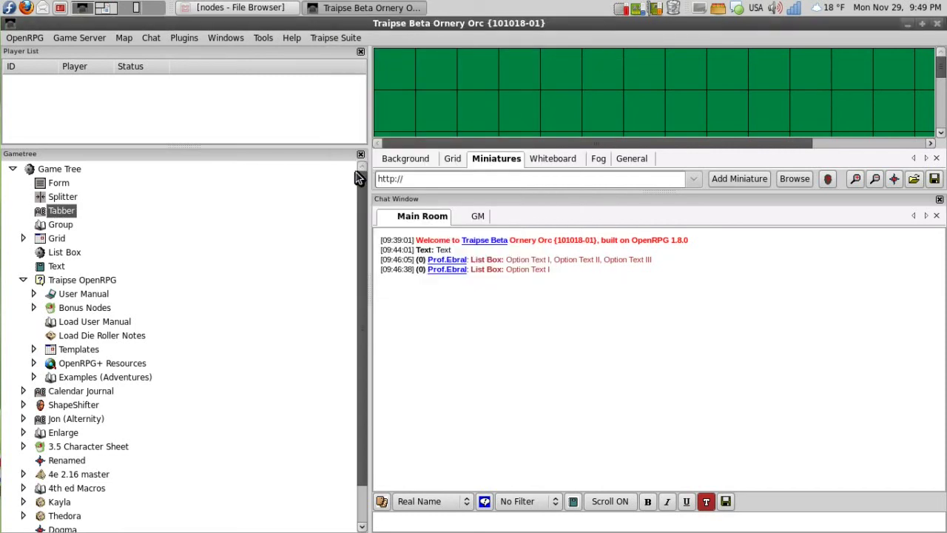
- View the Splitter node in its use window and close the window
{"action": "double_click", "coordinate": [57, 198]}
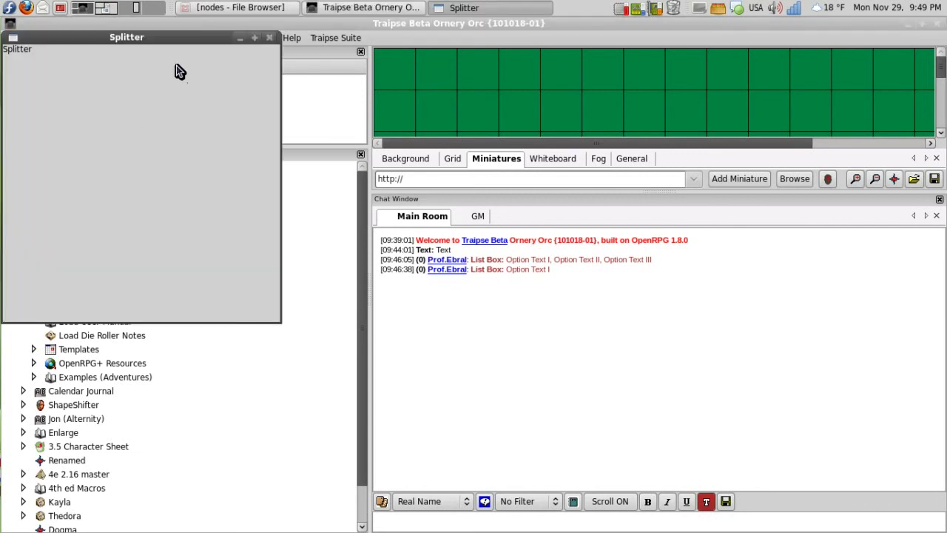
{"action": "left_click_drag", "start_coordinate": [231, 38], "coordinate": [433, 148]}
{"action": "left_click", "coordinate": [473, 141]}
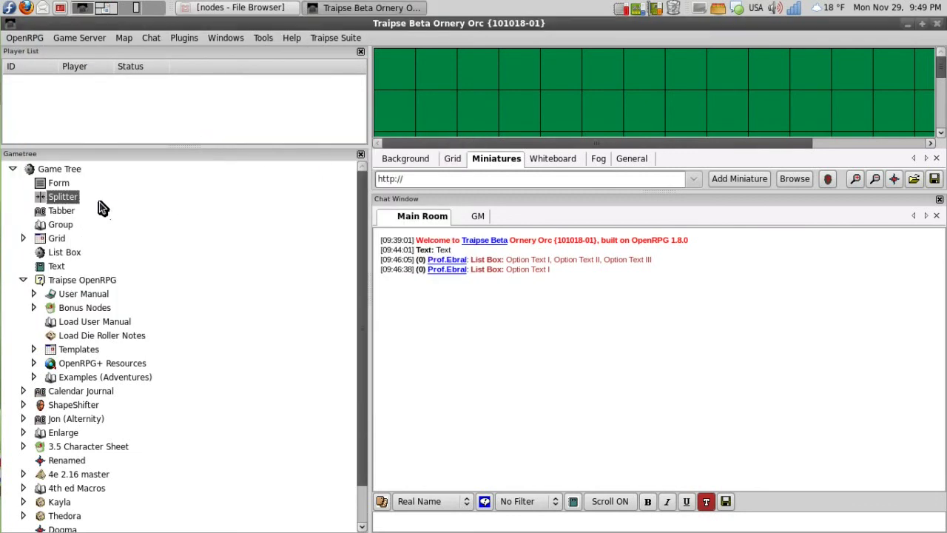
- Open the Splitter node in design mode, move its editor aside to view the Horizontal Split option, and close it
{"action": "right_click", "coordinate": [89, 198]}
{"action": "left_click", "coordinate": [104, 215]}
{"action": "left_click_drag", "start_coordinate": [141, 9], "coordinate": [531, 77]}
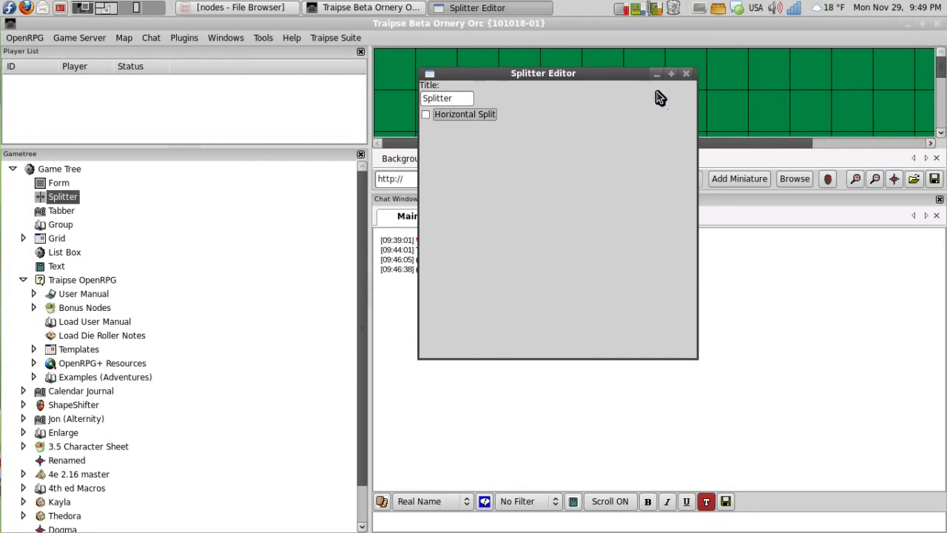
{"action": "left_click", "coordinate": [686, 73]}
- View the Form node in its use window, moved clear of the game tree, and close the window
{"action": "double_click", "coordinate": [48, 182]}
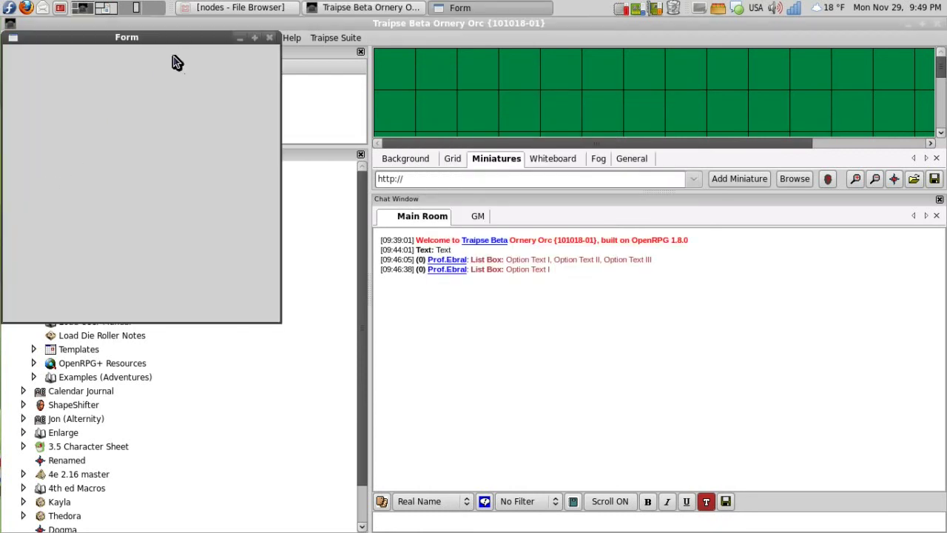
{"action": "left_click_drag", "start_coordinate": [171, 36], "coordinate": [605, 136]}
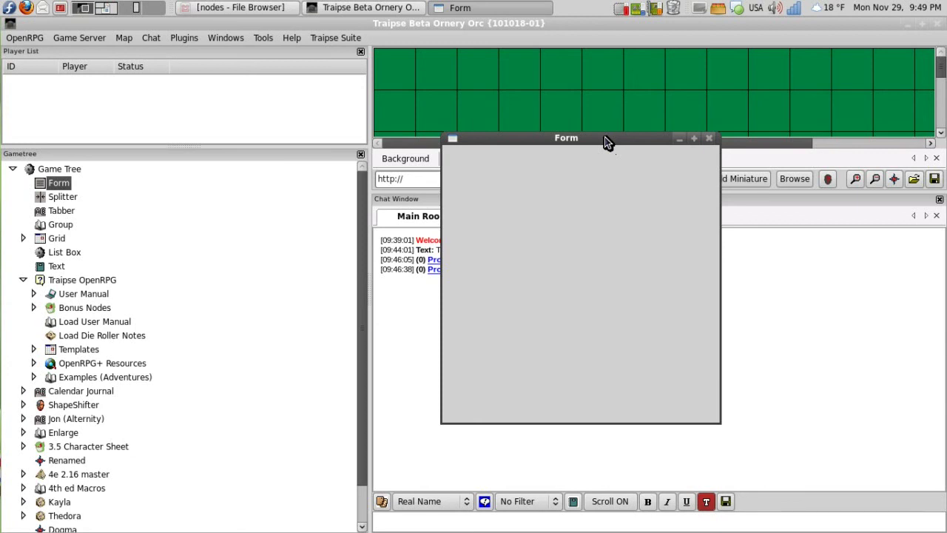
{"action": "key", "text": "alt+F4"}
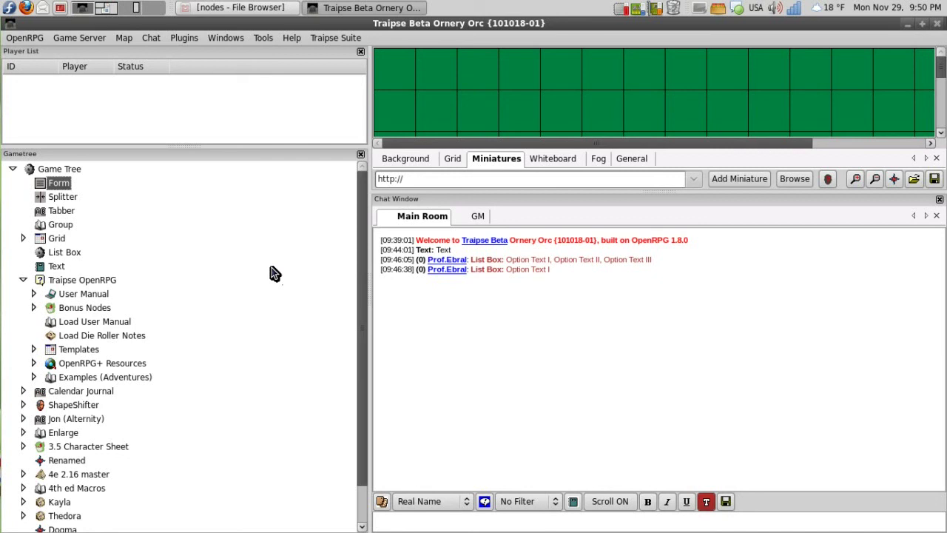
- Collapse the Traipse OpenRPG branch and rename the Tabber node as "PC Sheet" in its editor
{"action": "left_click", "coordinate": [23, 280]}
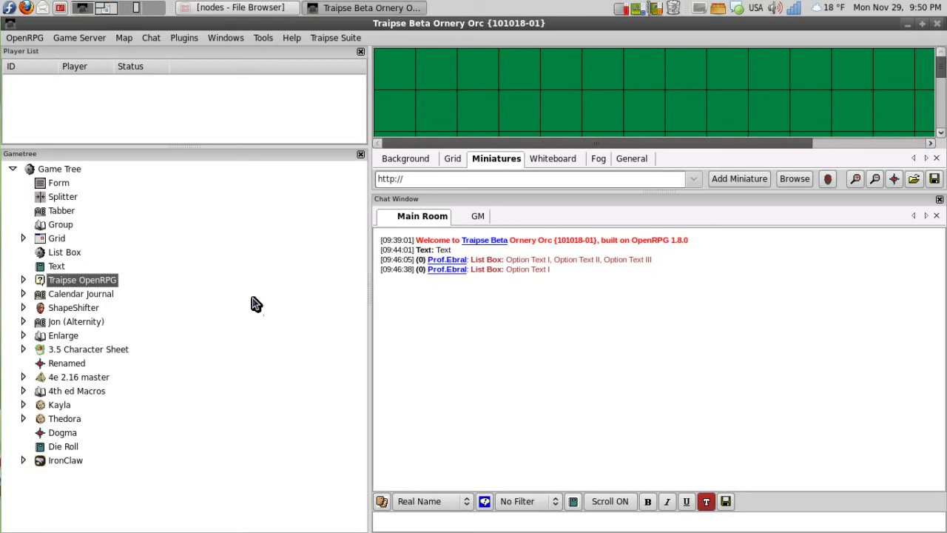
{"action": "right_click", "coordinate": [66, 214]}
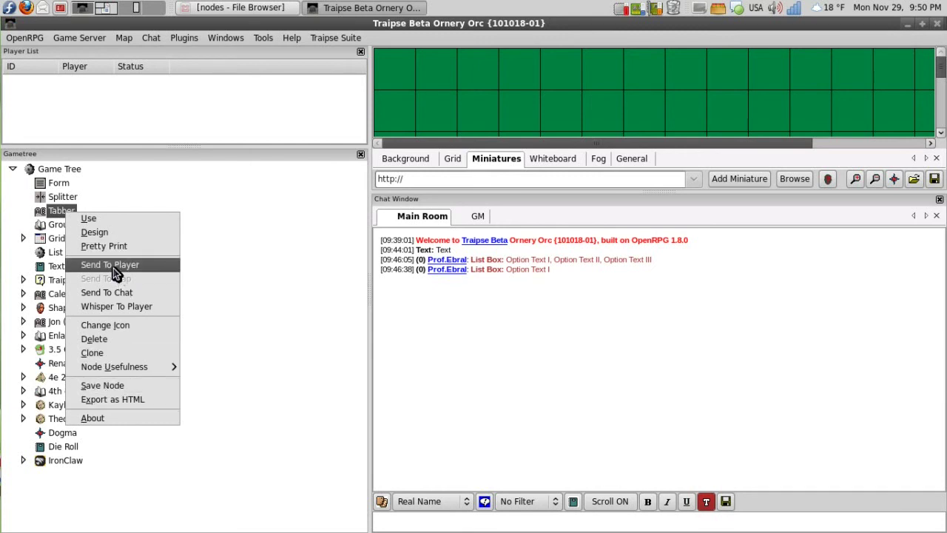
{"action": "left_click", "coordinate": [122, 232]}
{"action": "left_click_drag", "start_coordinate": [105, 39], "coordinate": [409, 78]}
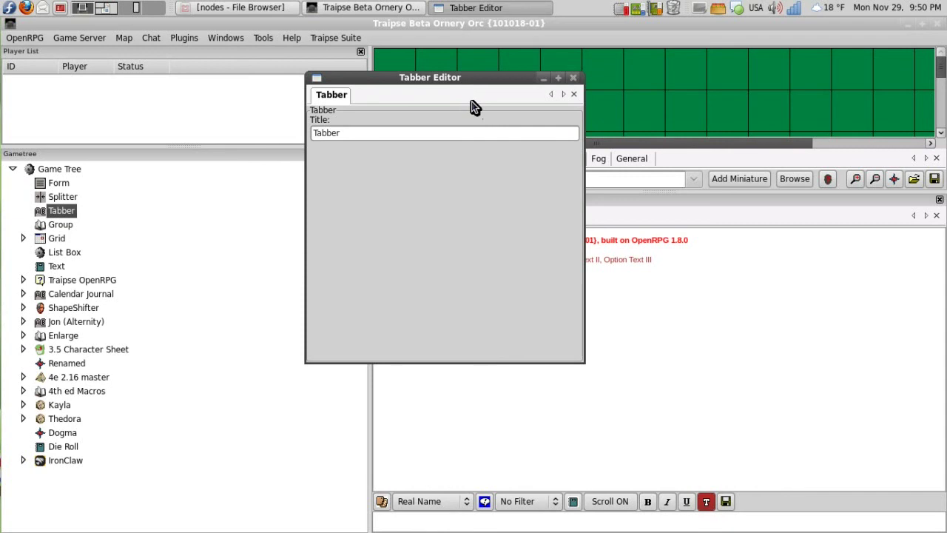
{"action": "left_click", "coordinate": [464, 133]}
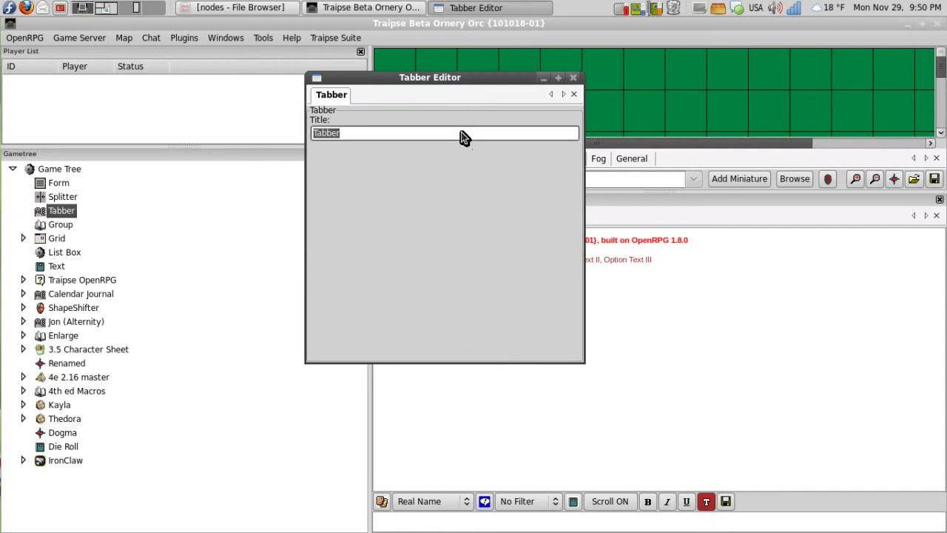
{"action": "left_click", "coordinate": [573, 95]}
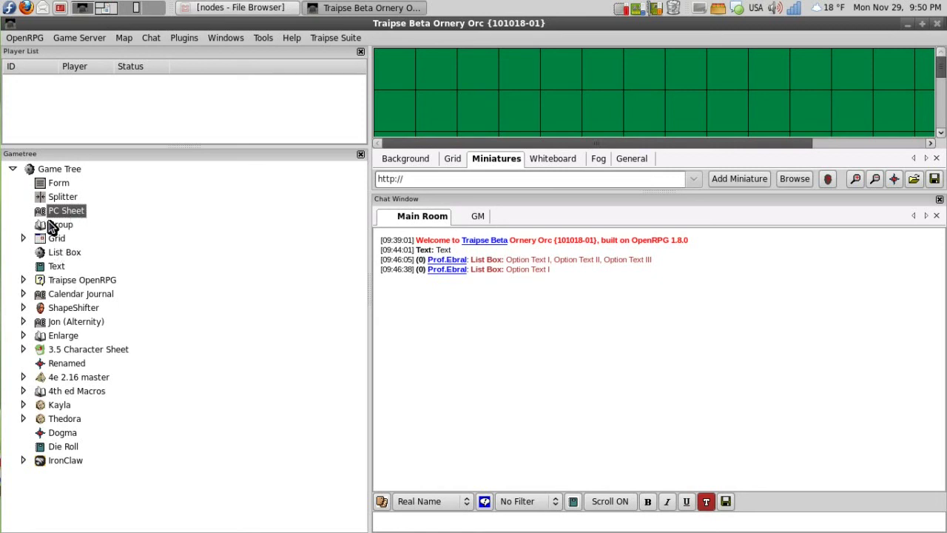
- Create a new Tabber node from the Containers templates under Traipse OpenRPG, and collapse the Traipse OpenRPG branch
{"action": "left_click", "coordinate": [23, 279]}
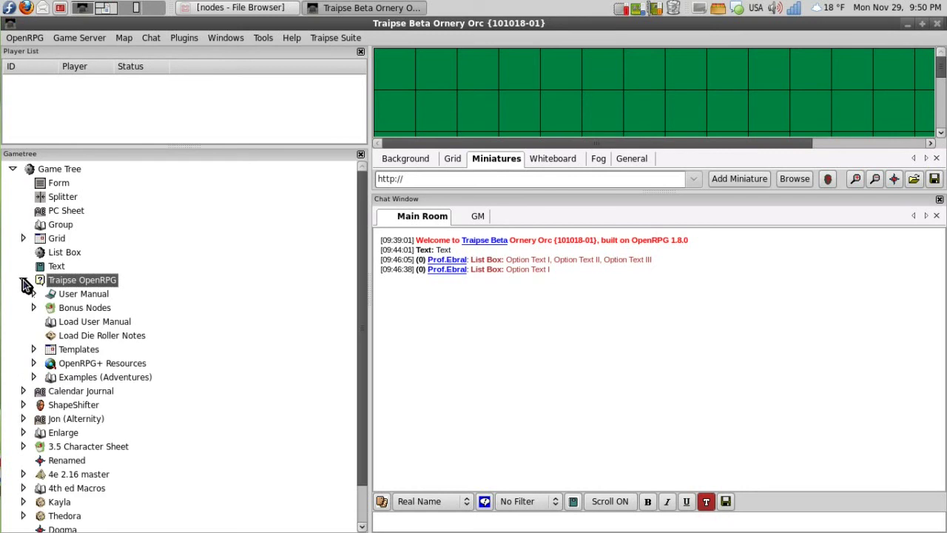
{"action": "left_click", "coordinate": [34, 350]}
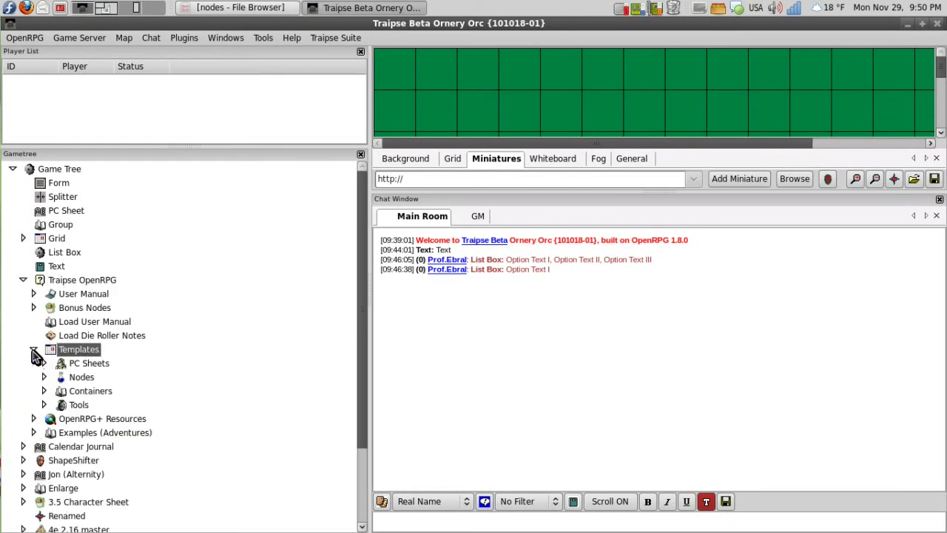
{"action": "left_click", "coordinate": [43, 389]}
{"action": "double_click", "coordinate": [81, 416]}
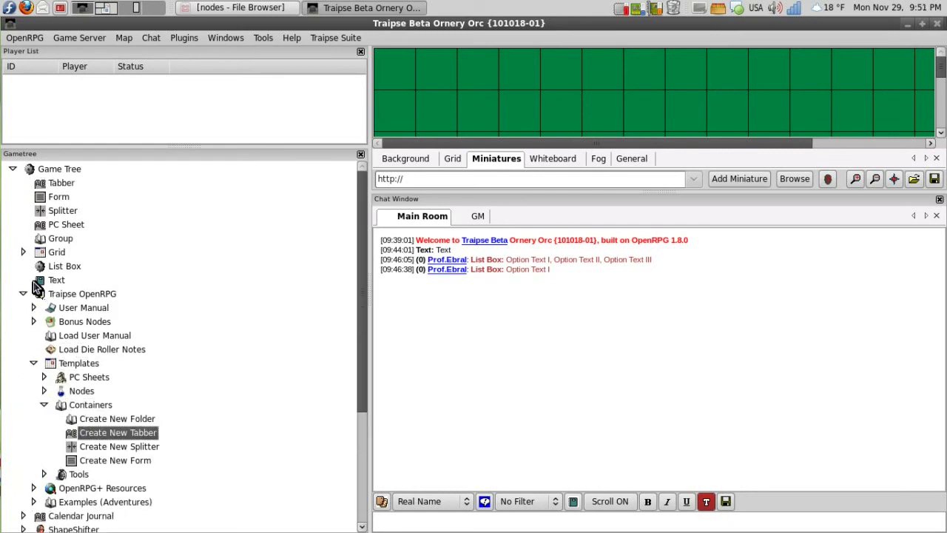
{"action": "left_click", "coordinate": [22, 296]}
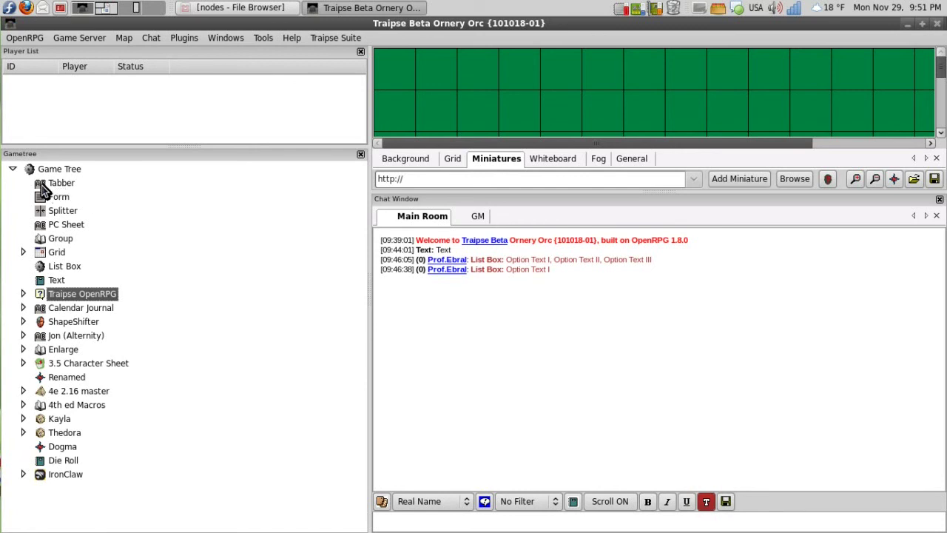
- Move the new Tabber node and the Text node into the PC Sheet node as its children
{"action": "left_click", "coordinate": [43, 185]}
{"action": "left_click_drag", "start_coordinate": [65, 228], "coordinate": [66, 224]}
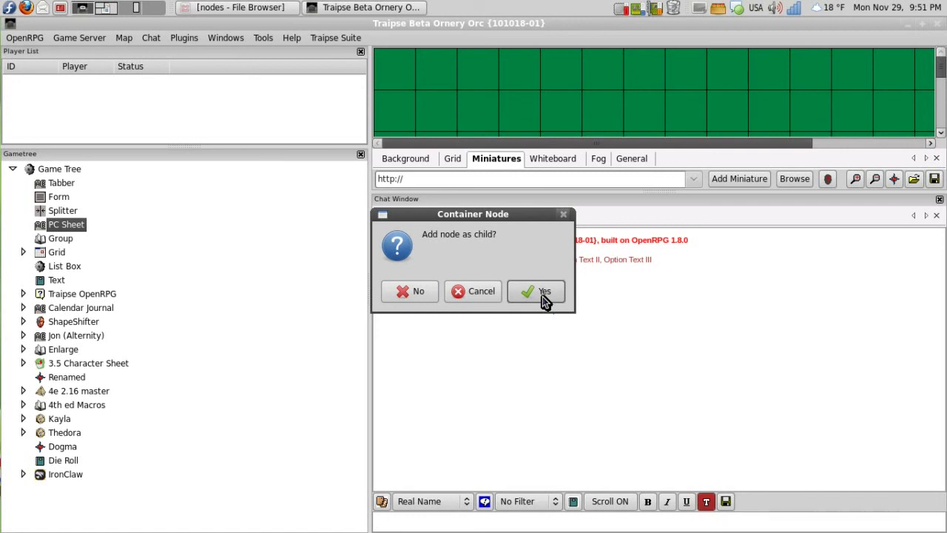
{"action": "left_click", "coordinate": [542, 292]}
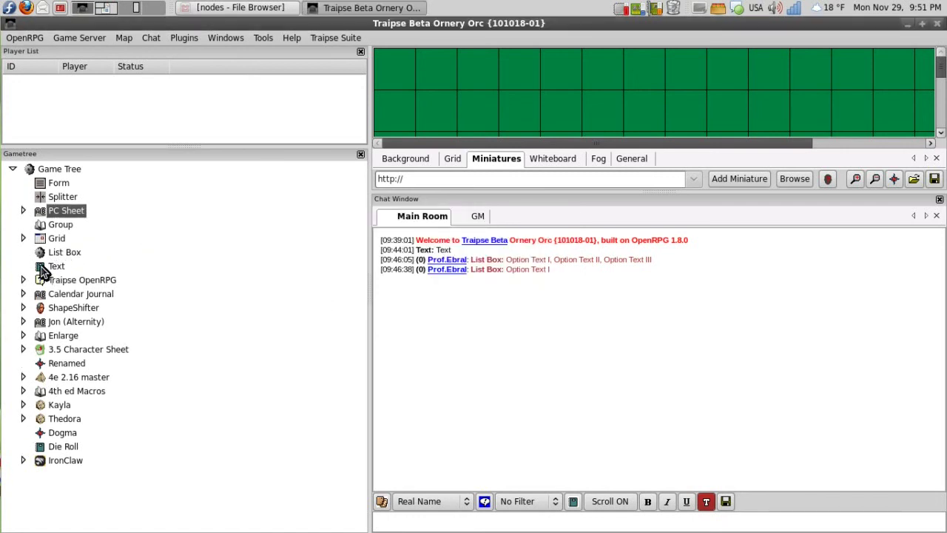
{"action": "left_click_drag", "start_coordinate": [42, 271], "coordinate": [66, 216]}
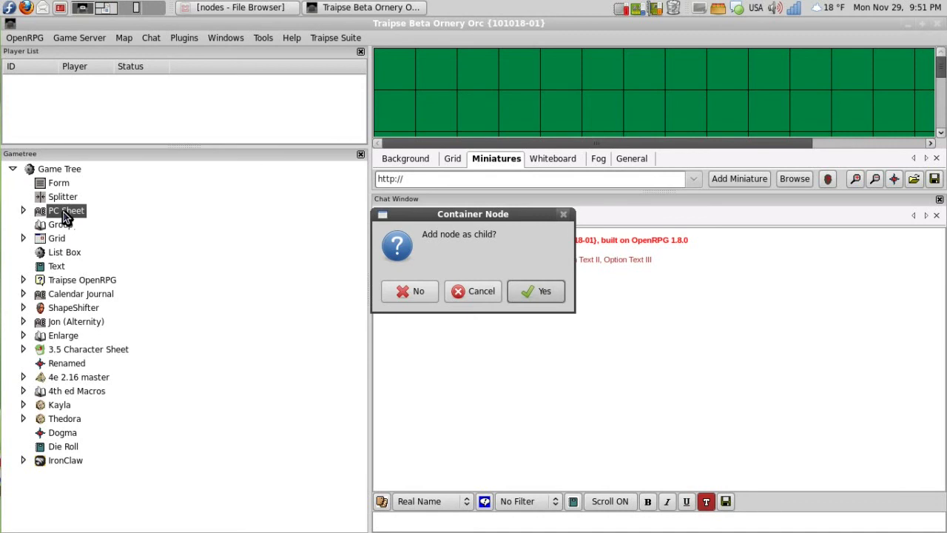
{"action": "left_click", "coordinate": [544, 294]}
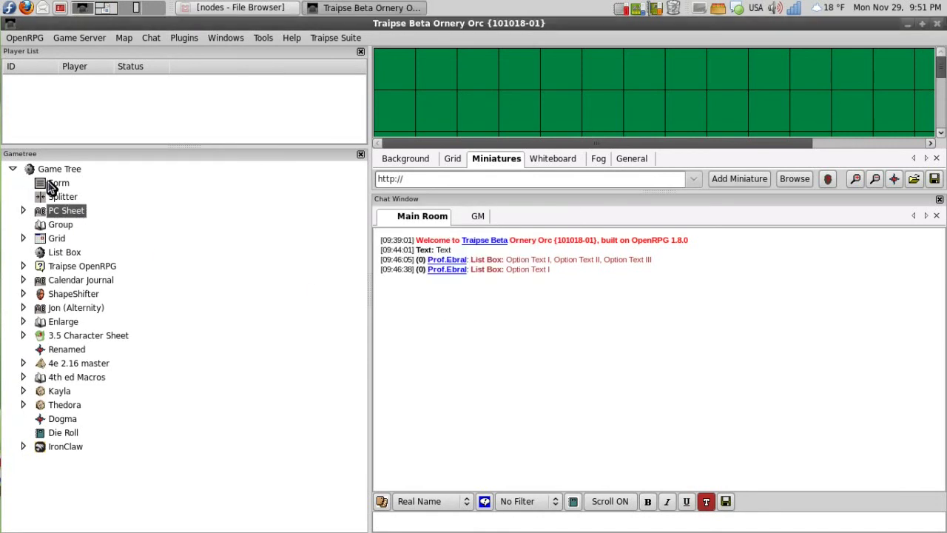
- Move the Form, Splitter, Group, Grid and List Box nodes into the PC Sheet node as its children
{"action": "left_click_drag", "start_coordinate": [49, 185], "coordinate": [74, 215]}
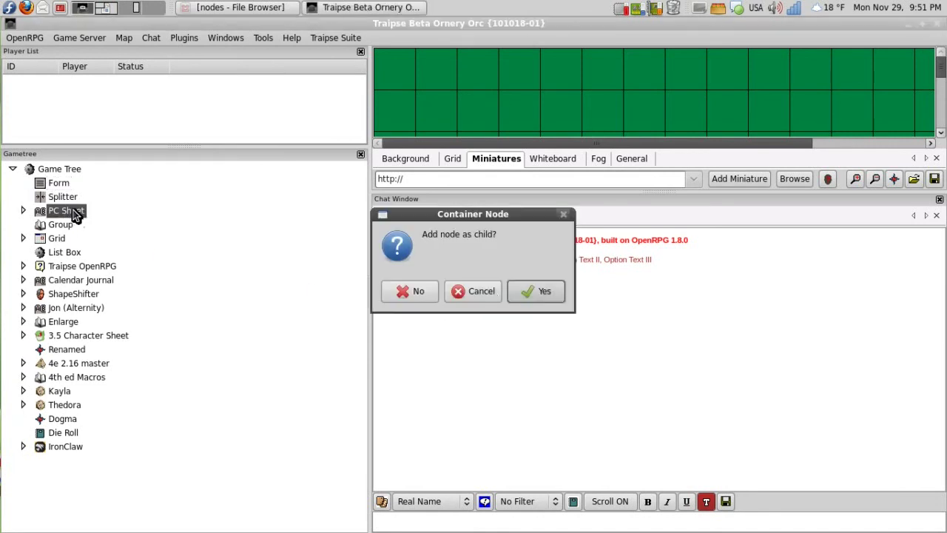
{"action": "left_click", "coordinate": [539, 288]}
{"action": "mouse_move", "coordinate": [46, 182]}
{"action": "left_mouse_down"}
{"action": "mouse_move", "coordinate": [80, 197]}
{"action": "mouse_move", "coordinate": [43, 182]}
{"action": "mouse_move", "coordinate": [46, 196]}
{"action": "mouse_move", "coordinate": [63, 185]}
{"action": "left_mouse_up"}
{"action": "left_click", "coordinate": [519, 292]}
{"action": "left_click", "coordinate": [514, 290]}
{"action": "left_click", "coordinate": [528, 291]}
{"action": "left_click", "coordinate": [556, 298]}
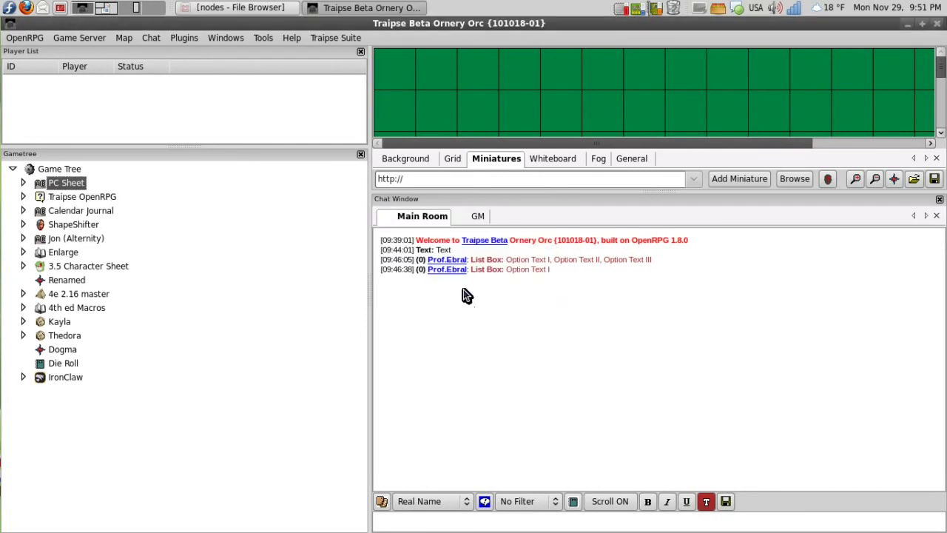
- View the PC Sheet node in its use window, going through its List Box, Grid, Splitter, Form, Text and Tabber pages, and close it
{"action": "double_click", "coordinate": [42, 187]}
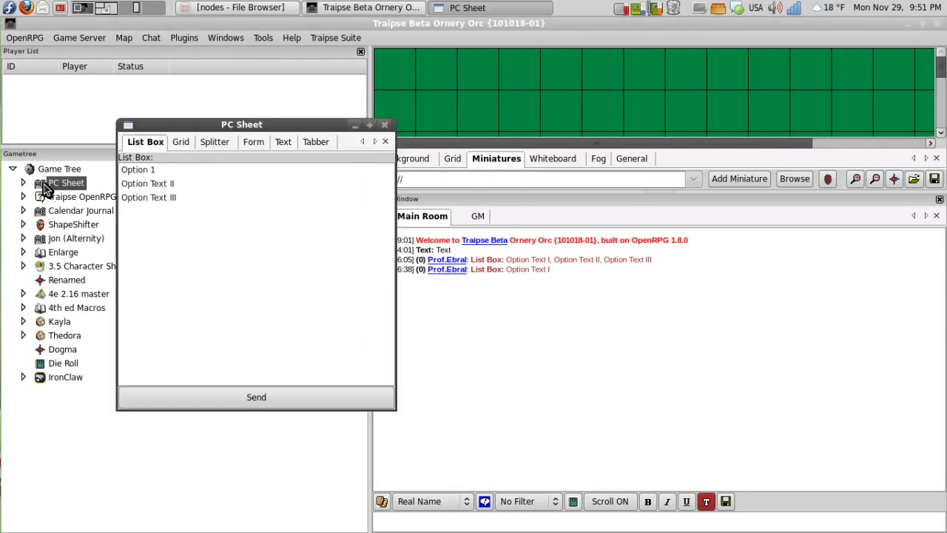
{"action": "left_click_drag", "start_coordinate": [296, 127], "coordinate": [577, 135]}
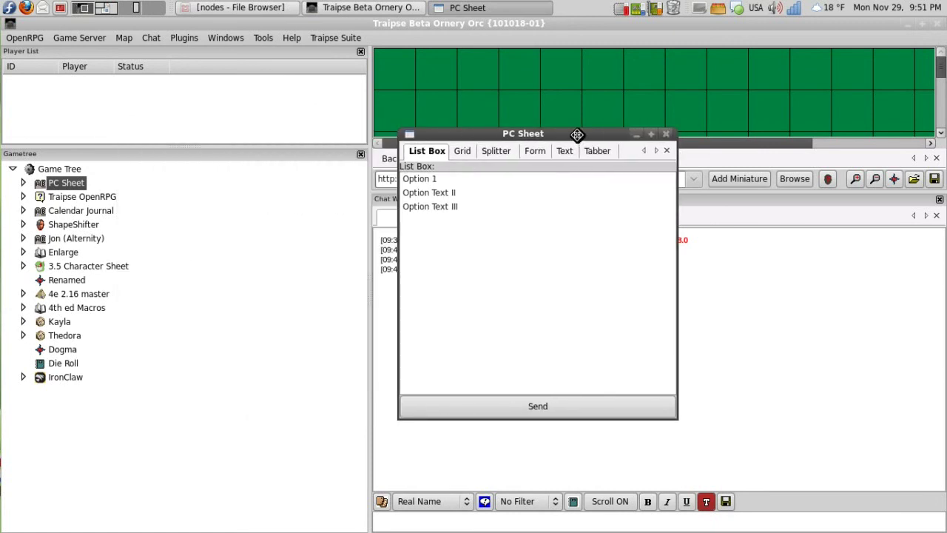
{"action": "left_click", "coordinate": [471, 155]}
{"action": "left_click", "coordinate": [500, 154]}
{"action": "left_click", "coordinate": [535, 155]}
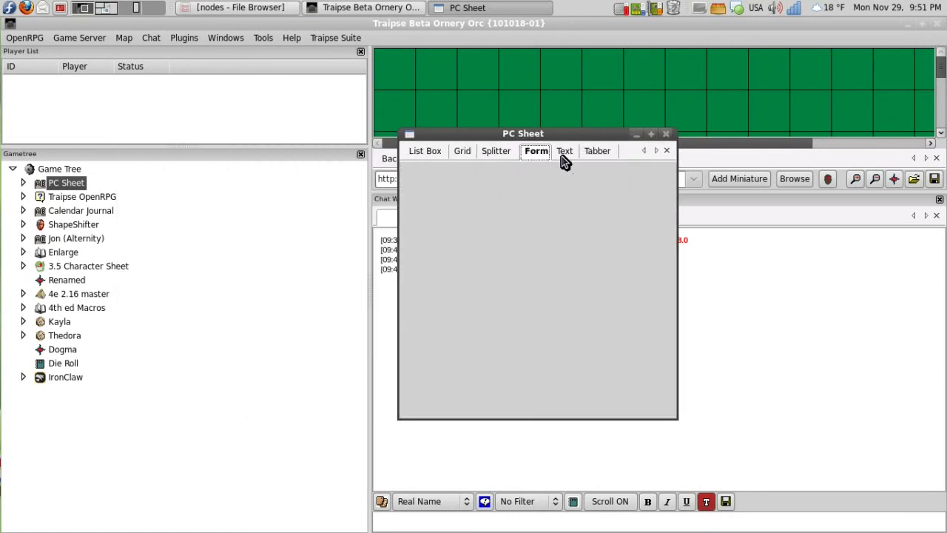
{"action": "left_click", "coordinate": [568, 154]}
{"action": "left_click", "coordinate": [601, 155]}
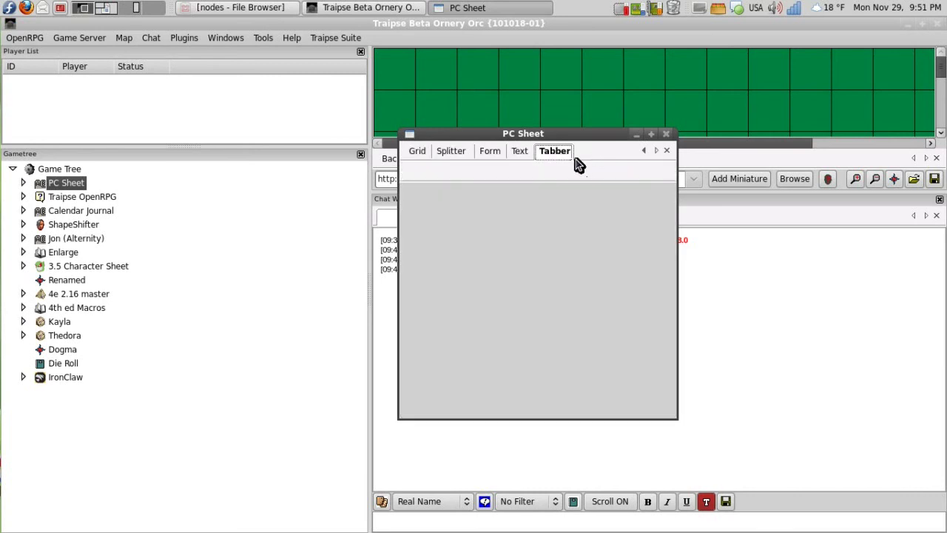
{"action": "left_click", "coordinate": [522, 154]}
{"action": "left_click", "coordinate": [494, 154]}
{"action": "left_click", "coordinate": [530, 155]}
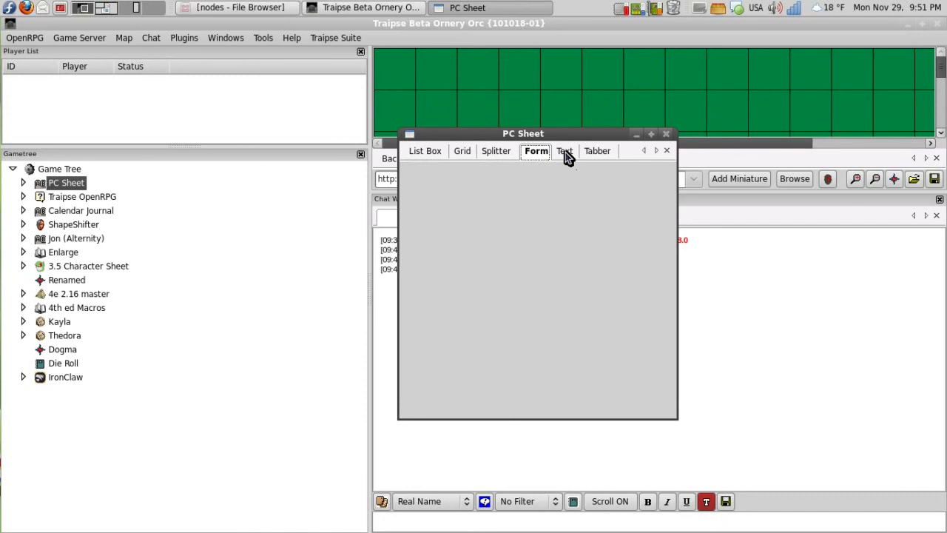
{"action": "left_click", "coordinate": [566, 151]}
{"action": "left_click", "coordinate": [469, 154]}
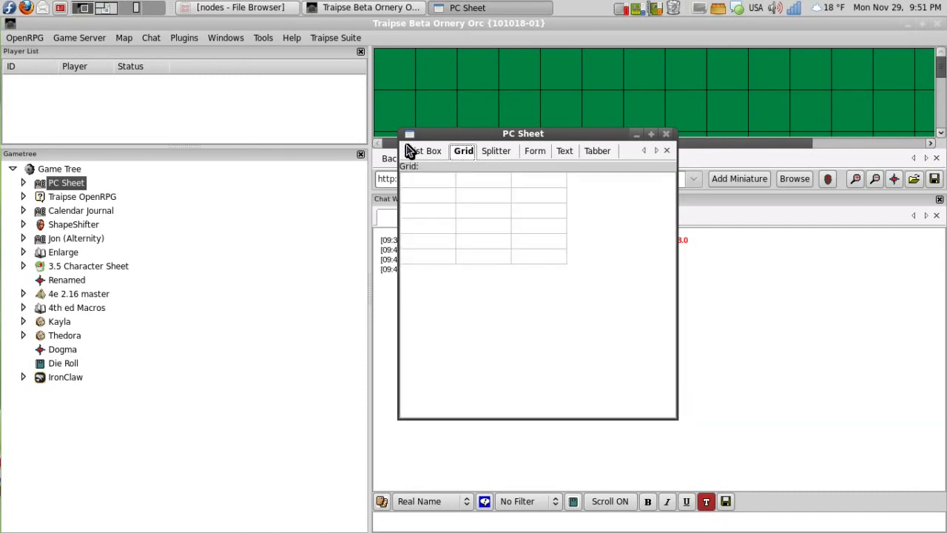
{"action": "left_click", "coordinate": [418, 152]}
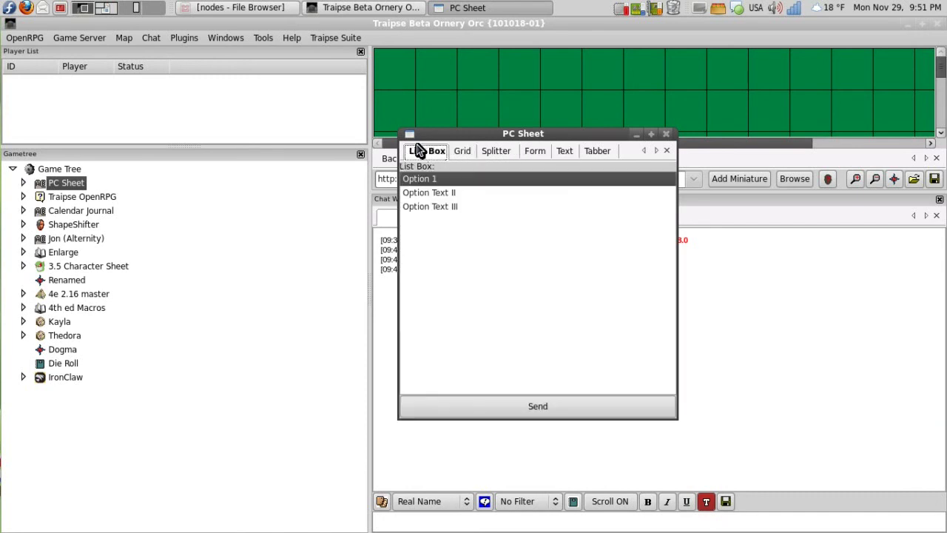
{"action": "left_click", "coordinate": [666, 133]}
- Expand the PC Sheet node, clone its Text node, and clone the resulting copy as well
{"action": "left_click", "coordinate": [23, 184]}
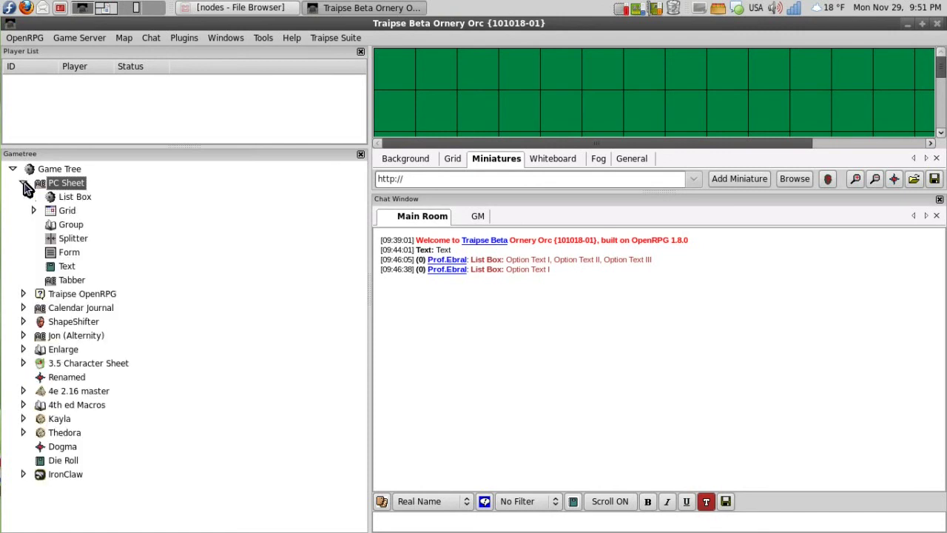
{"action": "right_click", "coordinate": [66, 268]}
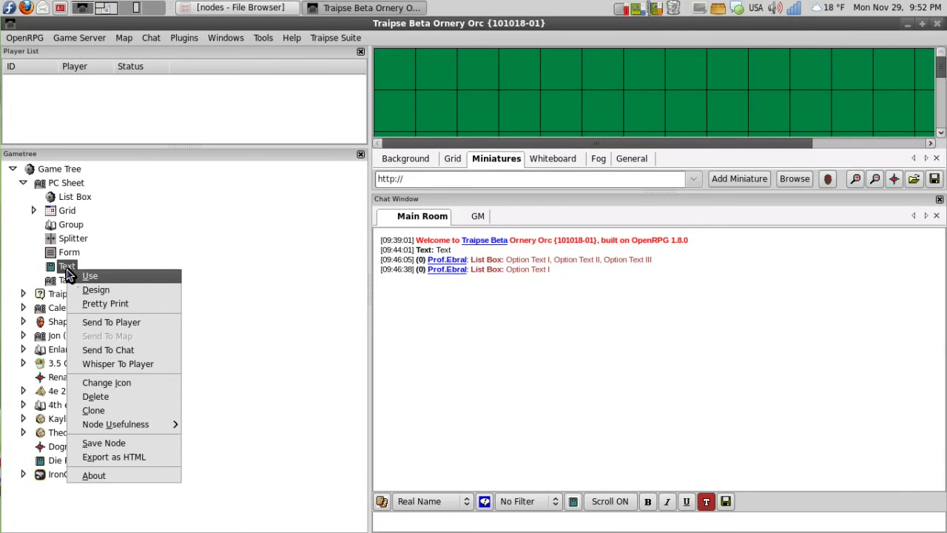
{"action": "left_click", "coordinate": [111, 408]}
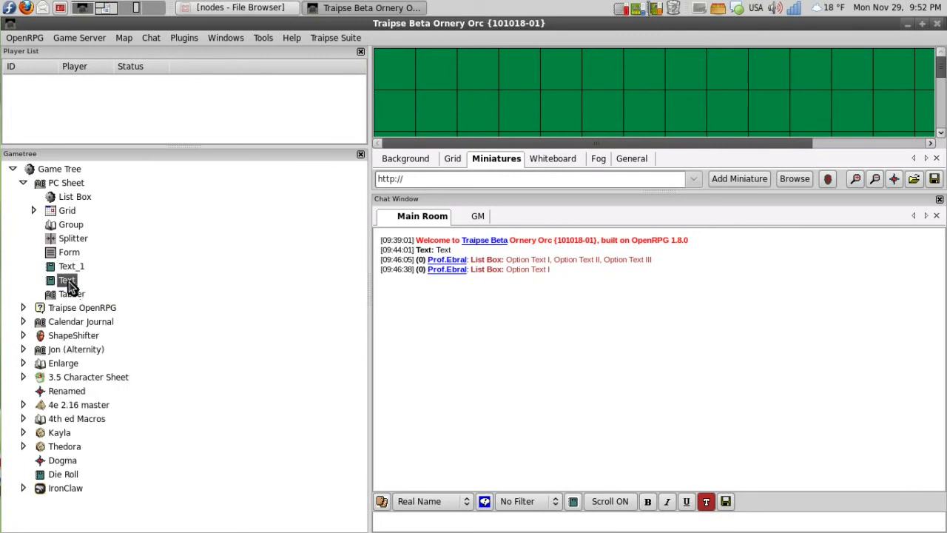
{"action": "right_click", "coordinate": [68, 267]}
{"action": "left_click", "coordinate": [102, 412]}
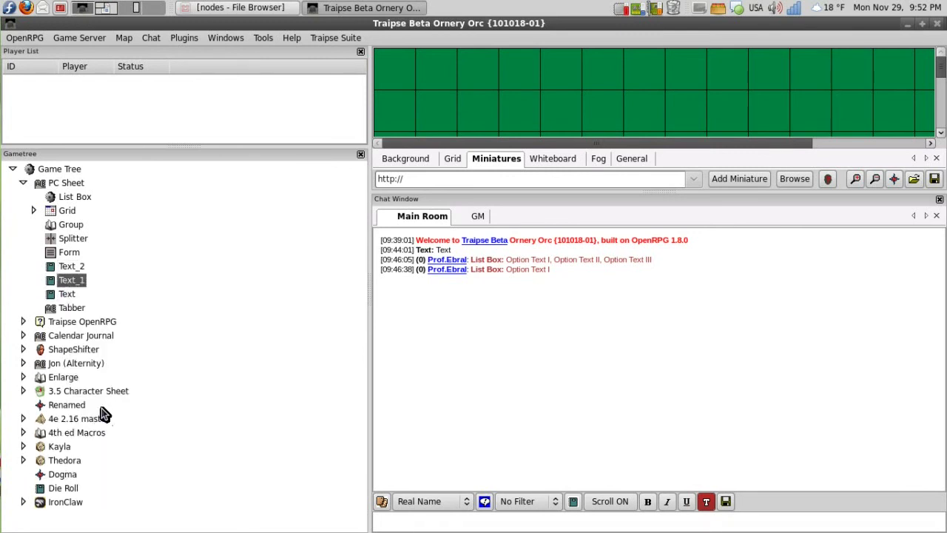
- Move both cloned text nodes, Text_2 and Text_1, into the Splitter node as its children
{"action": "left_click_drag", "start_coordinate": [53, 273], "coordinate": [61, 238]}
{"action": "left_click", "coordinate": [513, 293]}
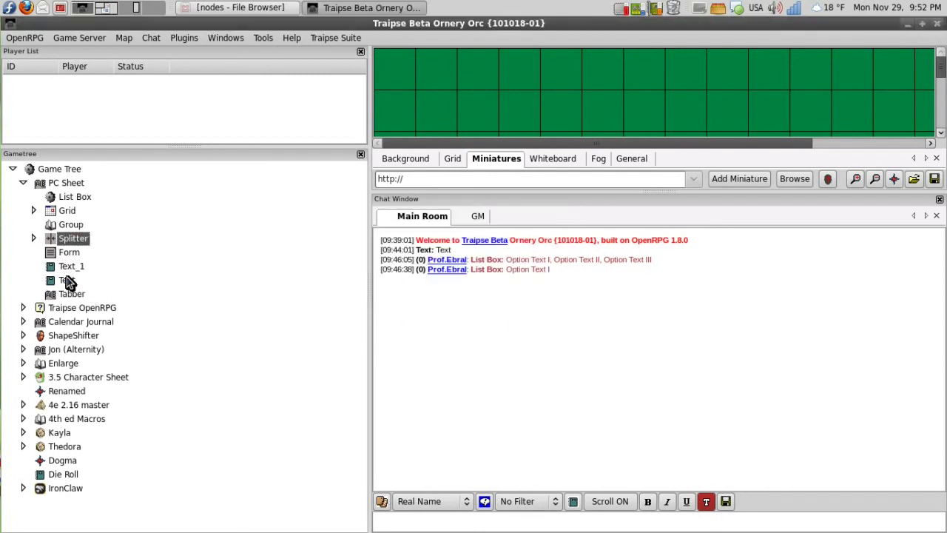
{"action": "left_click_drag", "start_coordinate": [53, 273], "coordinate": [58, 240]}
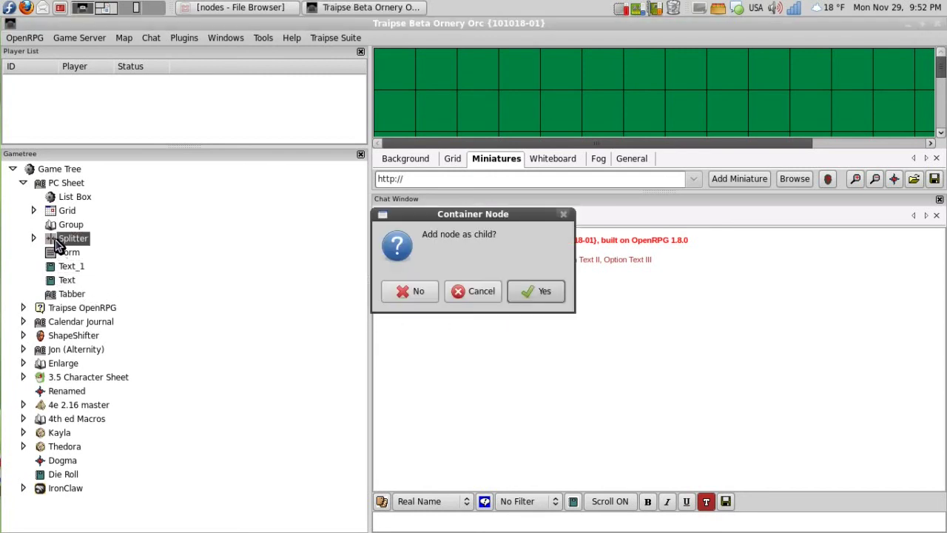
{"action": "left_click", "coordinate": [525, 293]}
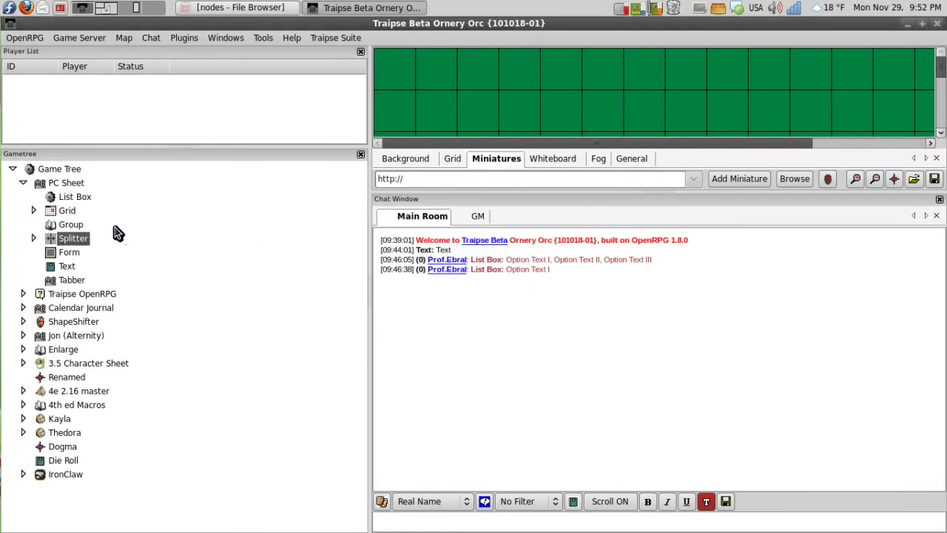
- In the Splitter's use window, change the two panes' contents to "Text_1" and "Text_2" to match their titles, and close the window
{"action": "double_click", "coordinate": [50, 239]}
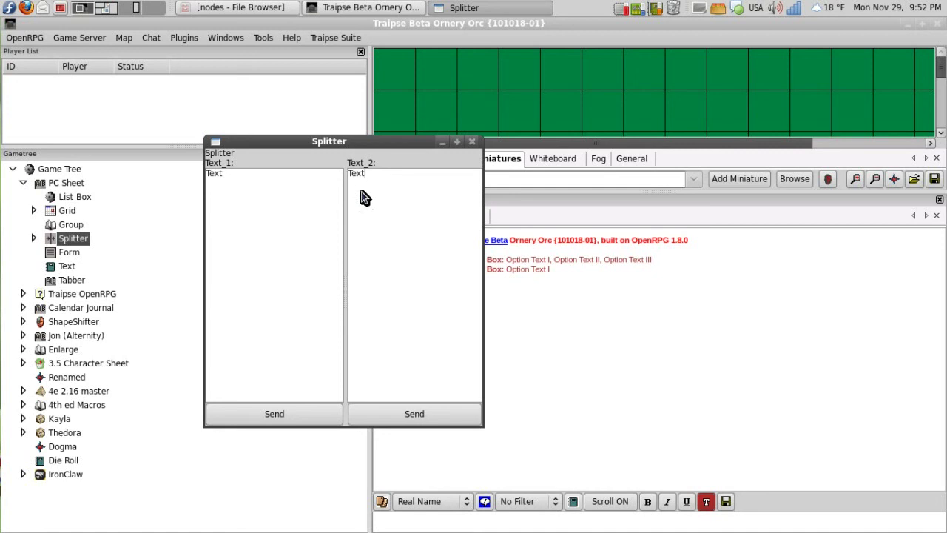
{"action": "type", "text": "_2"}
{"action": "left_click", "coordinate": [296, 209]}
{"action": "type", "text": "_1"}
{"action": "mouse_move", "coordinate": [378, 140]}
{"action": "left_mouse_down"}
{"action": "mouse_move", "coordinate": [259, 84]}
{"action": "mouse_move", "coordinate": [369, 126]}
{"action": "left_mouse_up"}
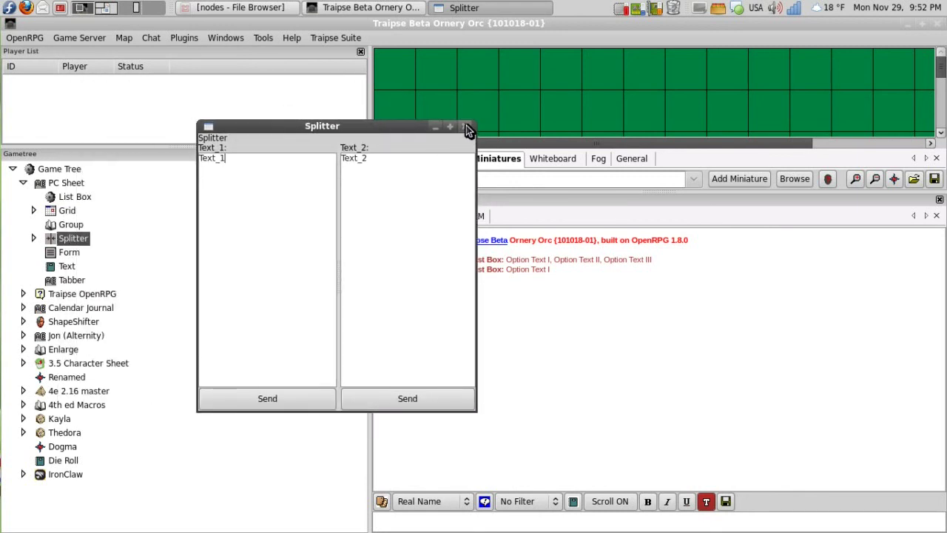
{"action": "left_click", "coordinate": [466, 127]}
- Enable Horizontal Split in the Splitter's editor, and check the new layout in its use window
{"action": "right_click", "coordinate": [68, 241]}
{"action": "left_click", "coordinate": [88, 265]}
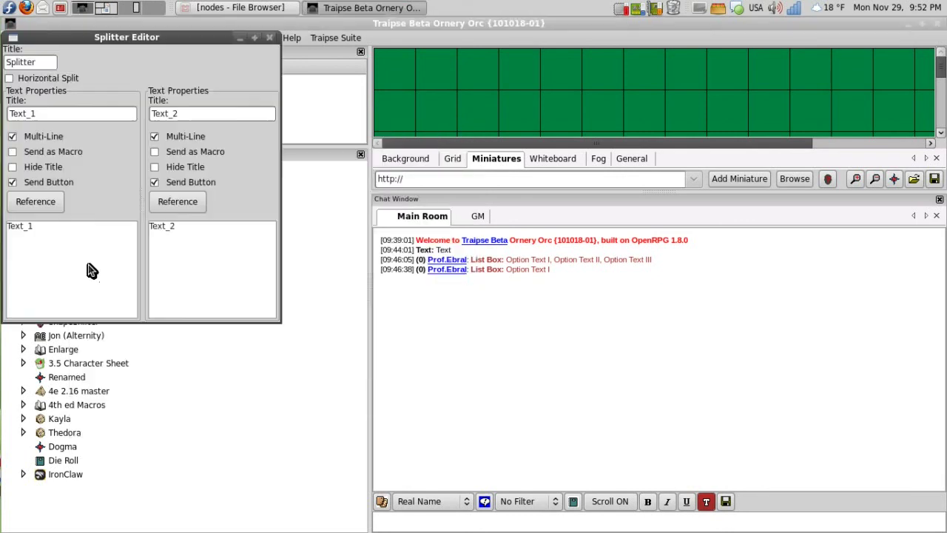
{"action": "left_click_drag", "start_coordinate": [147, 40], "coordinate": [622, 78]}
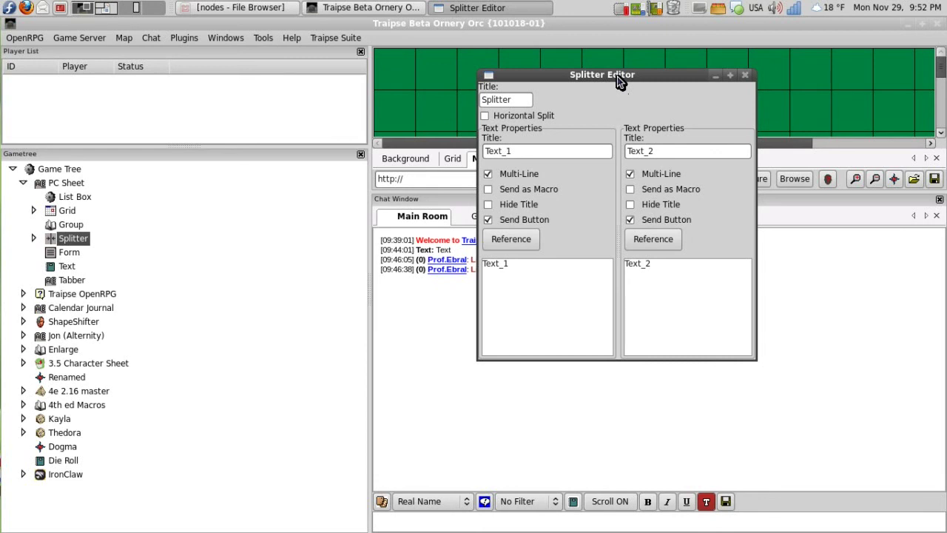
{"action": "left_click", "coordinate": [537, 118]}
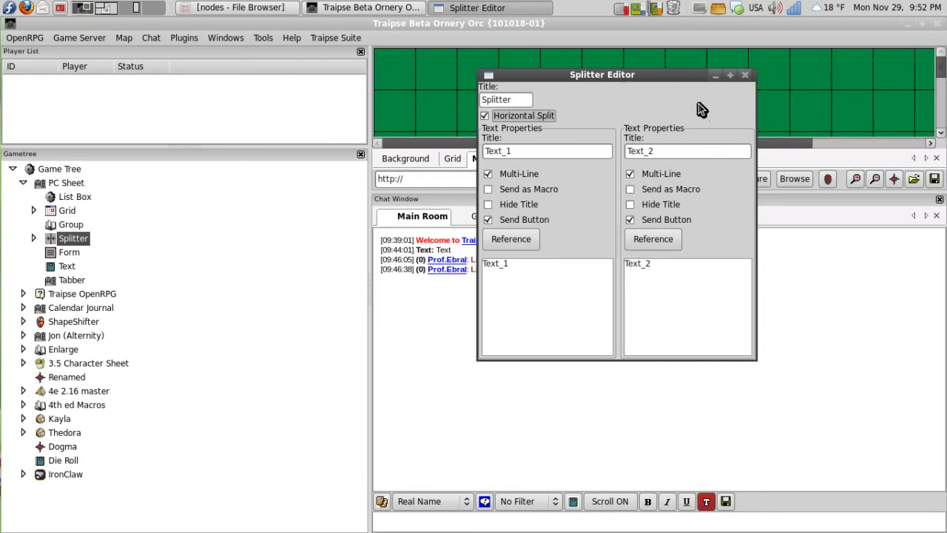
{"action": "left_click", "coordinate": [745, 75]}
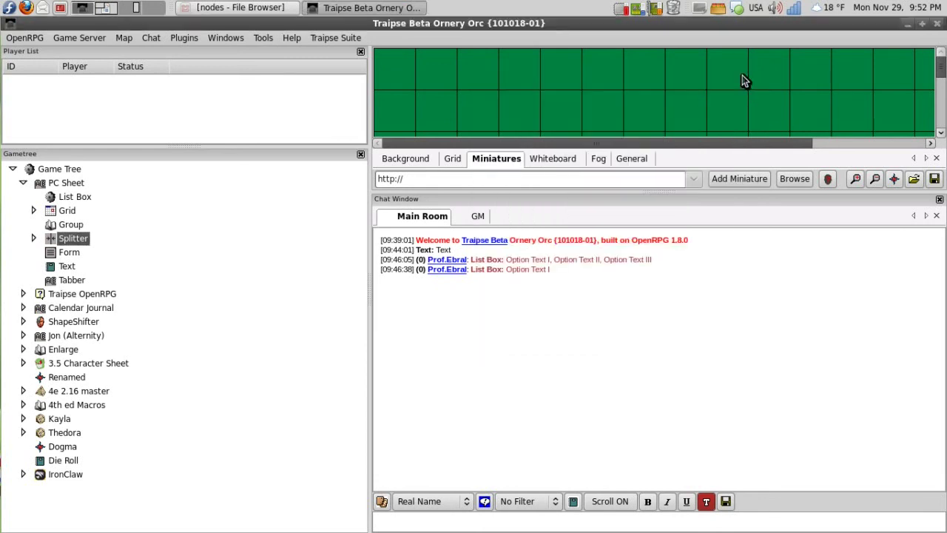
{"action": "double_click", "coordinate": [84, 244]}
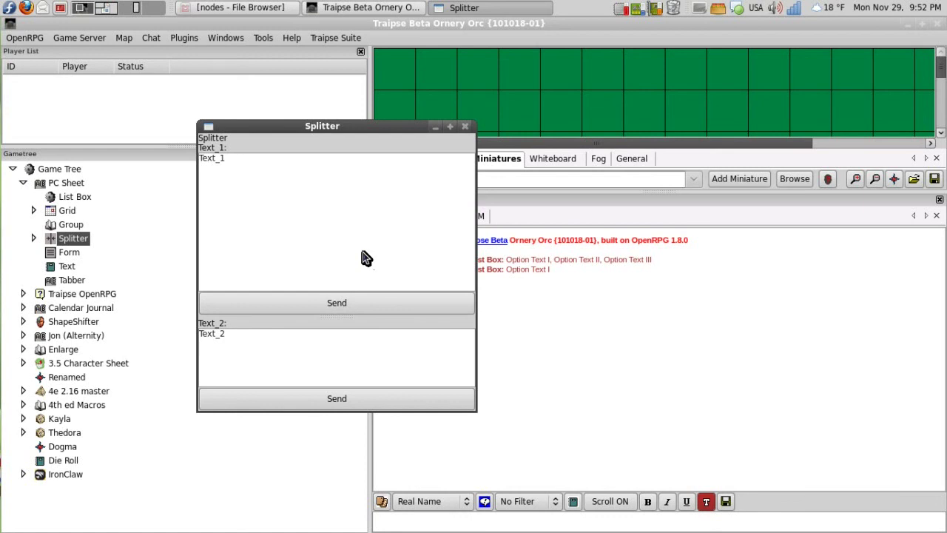
{"action": "left_click", "coordinate": [465, 126]}
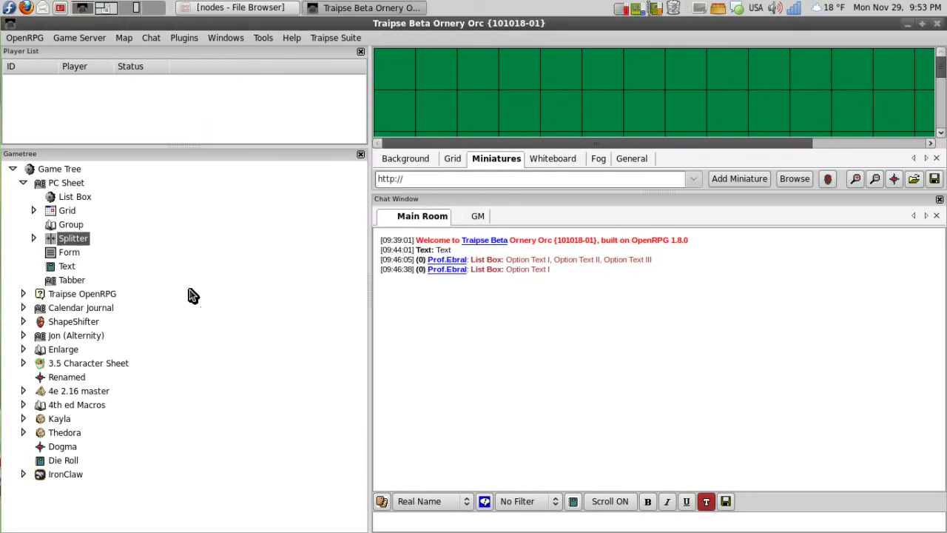
- Clone the Text node under PC Sheet and move the clone into the Form node as its child
{"action": "right_click", "coordinate": [59, 265]}
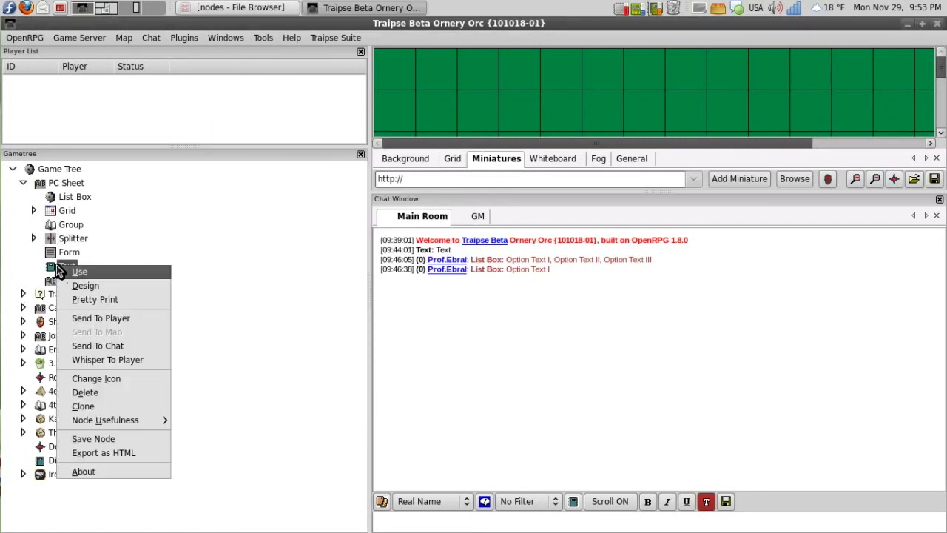
{"action": "left_click", "coordinate": [111, 407]}
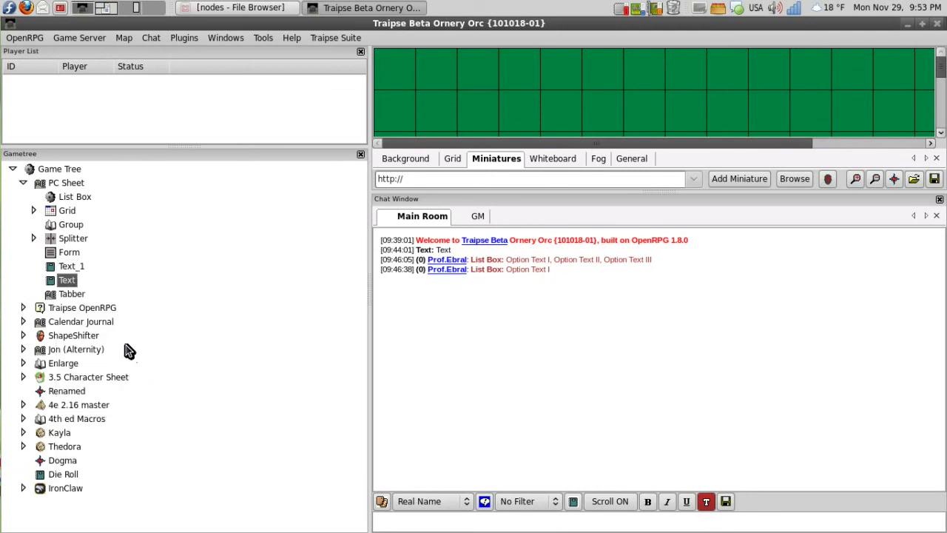
{"action": "left_click", "coordinate": [55, 258]}
{"action": "left_click_drag", "start_coordinate": [55, 253], "coordinate": [56, 253]}
{"action": "left_click", "coordinate": [532, 293]}
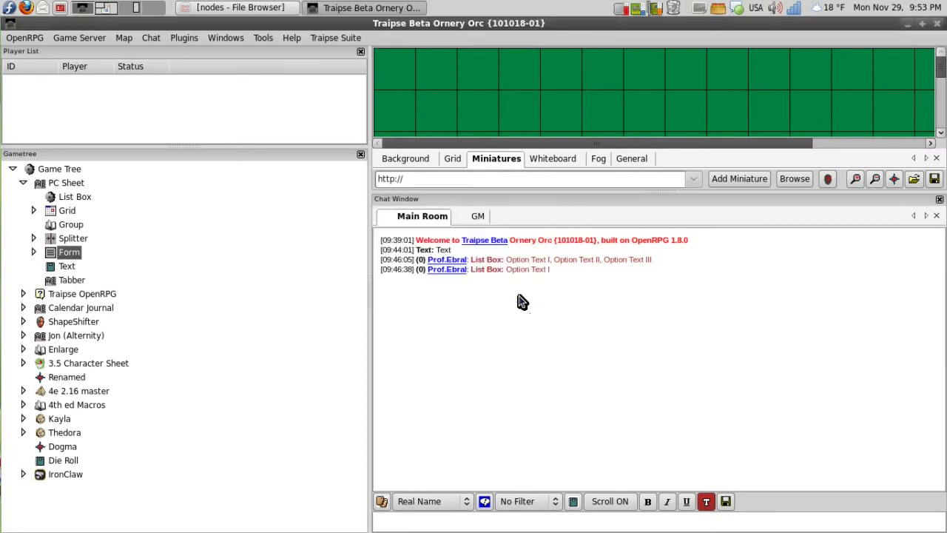
- Move the Splitter node into the Form node as its child
{"action": "left_click", "coordinate": [58, 240]}
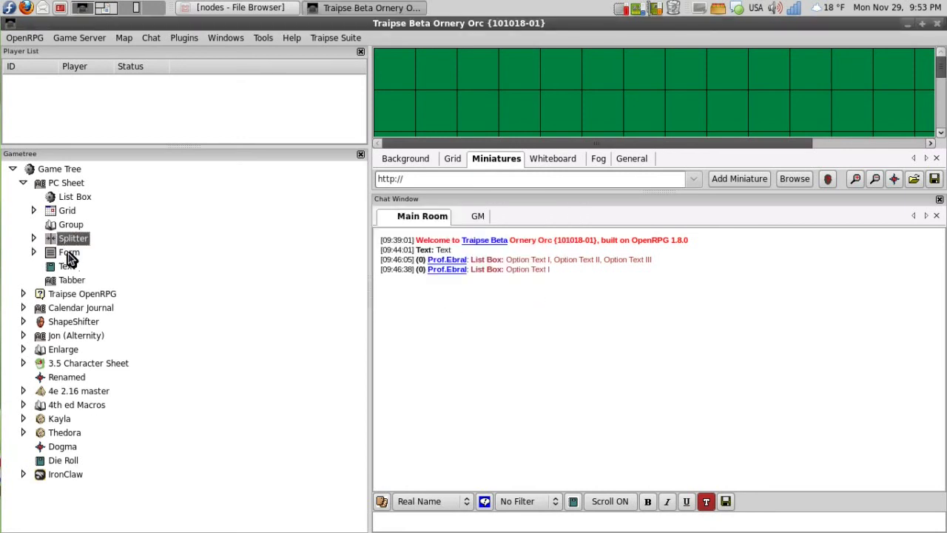
{"action": "left_click_drag", "start_coordinate": [68, 259], "coordinate": [68, 257]}
{"action": "left_click", "coordinate": [541, 291]}
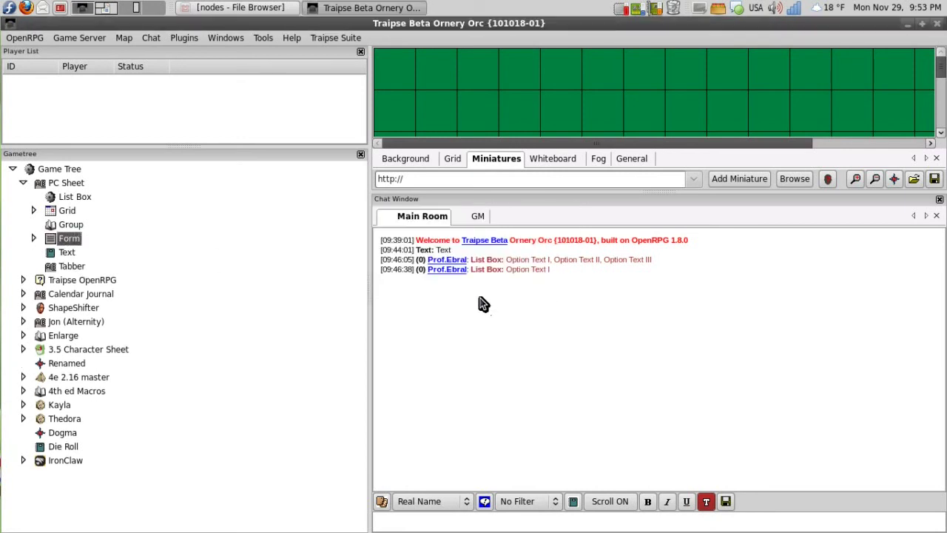
- Inspect the Form's contents in its use window, resizing the window and Splitter panes, close it, and expand the Form node in the tree
{"action": "double_click", "coordinate": [50, 241]}
{"action": "left_click_drag", "start_coordinate": [547, 144], "coordinate": [455, 80]}
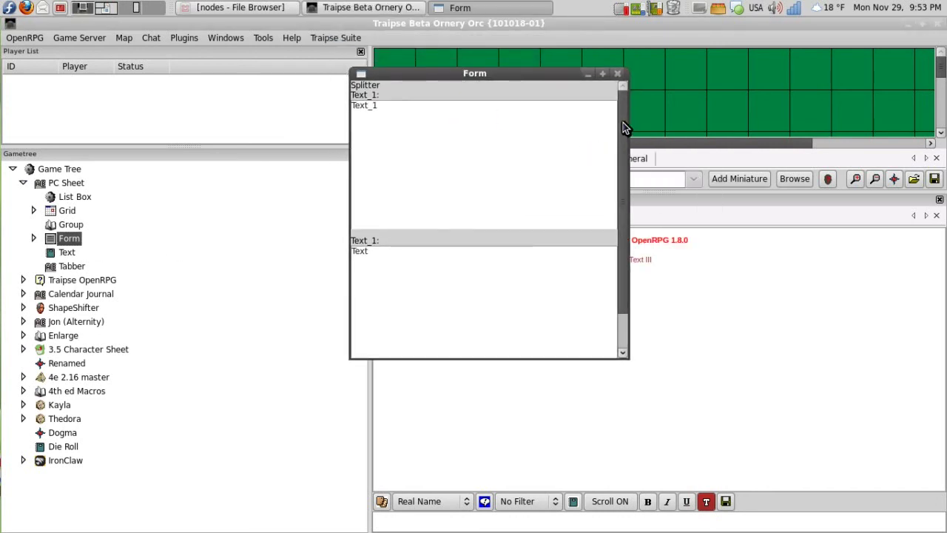
{"action": "left_click_drag", "start_coordinate": [623, 130], "coordinate": [609, 201]}
{"action": "scroll", "coordinate": [588, 141], "scroll_direction": "up", "scroll_amount": 2}
{"action": "left_click_drag", "start_coordinate": [555, 360], "coordinate": [546, 494]}
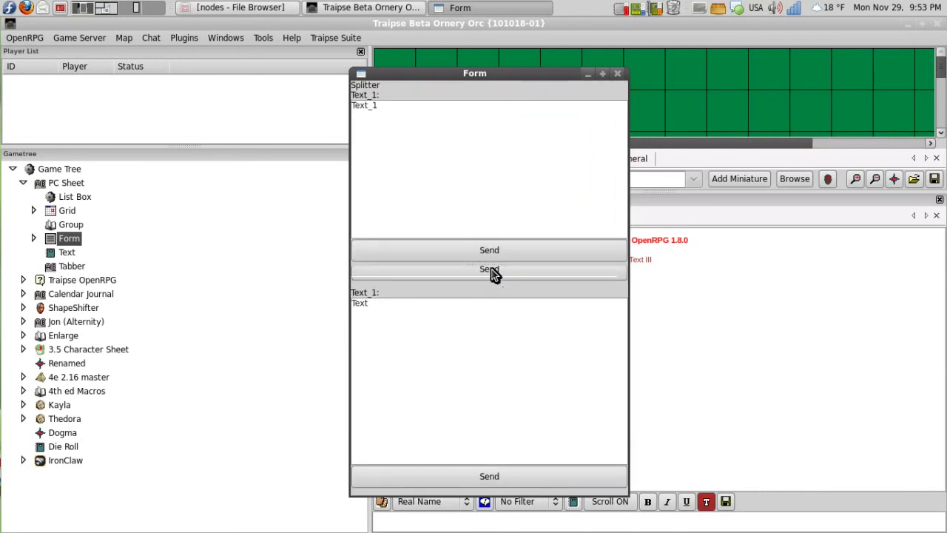
{"action": "left_click_drag", "start_coordinate": [488, 269], "coordinate": [482, 173]}
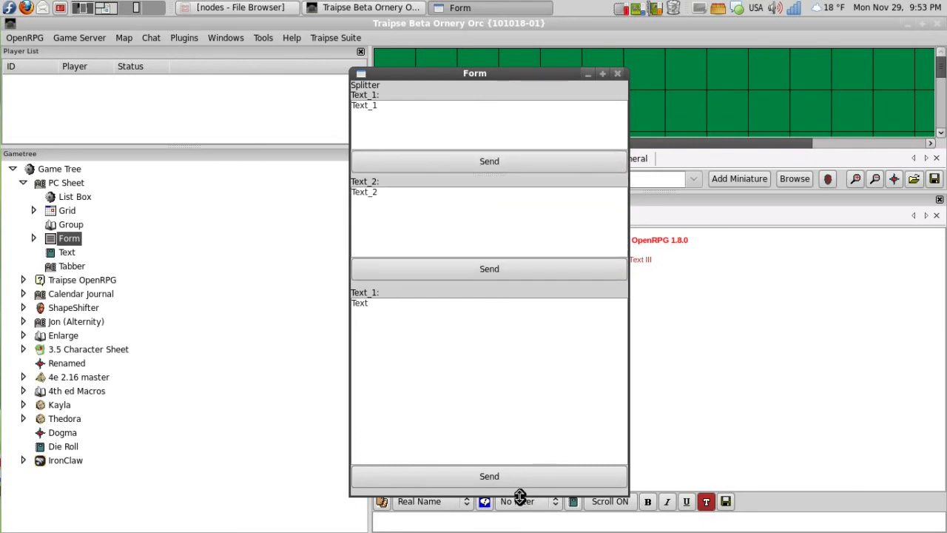
{"action": "left_click_drag", "start_coordinate": [520, 496], "coordinate": [517, 359]}
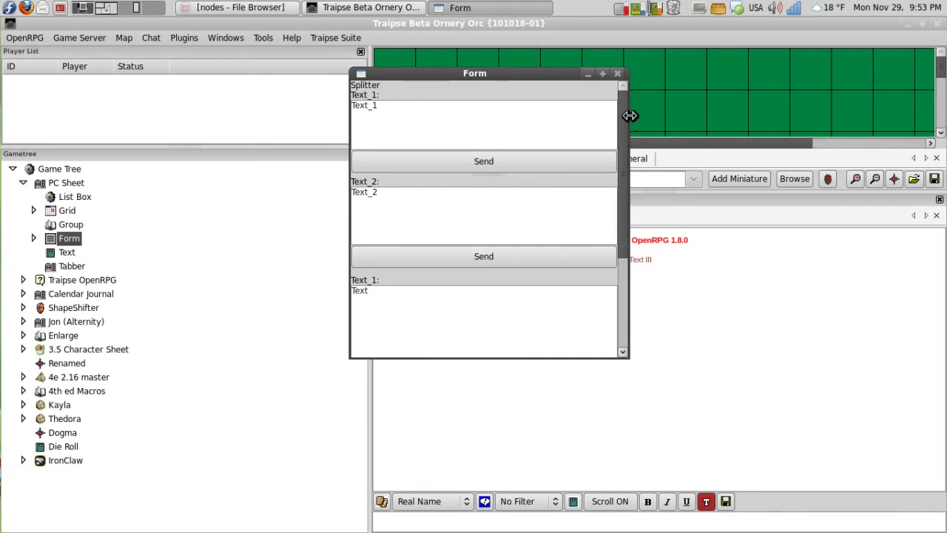
{"action": "left_click_drag", "start_coordinate": [623, 116], "coordinate": [619, 215]}
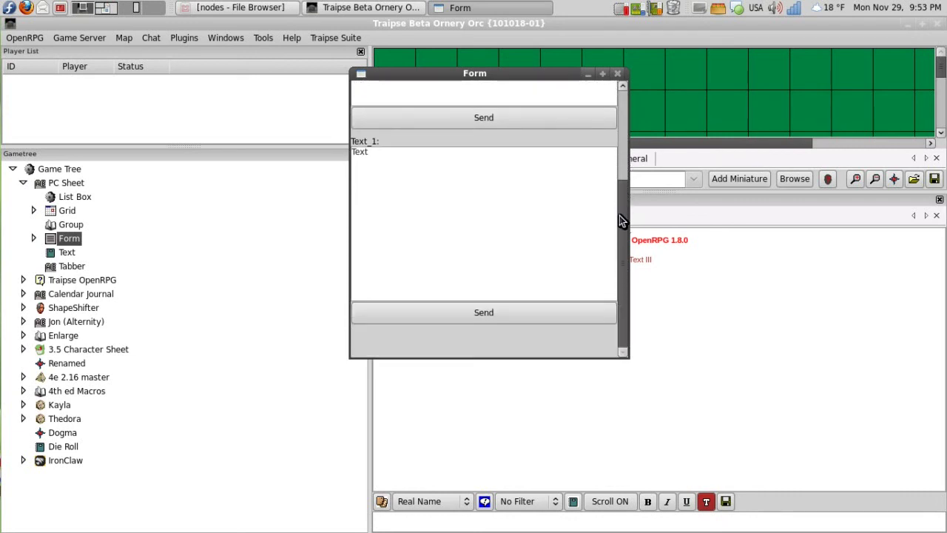
{"action": "left_click", "coordinate": [619, 75]}
{"action": "left_click", "coordinate": [33, 239]}
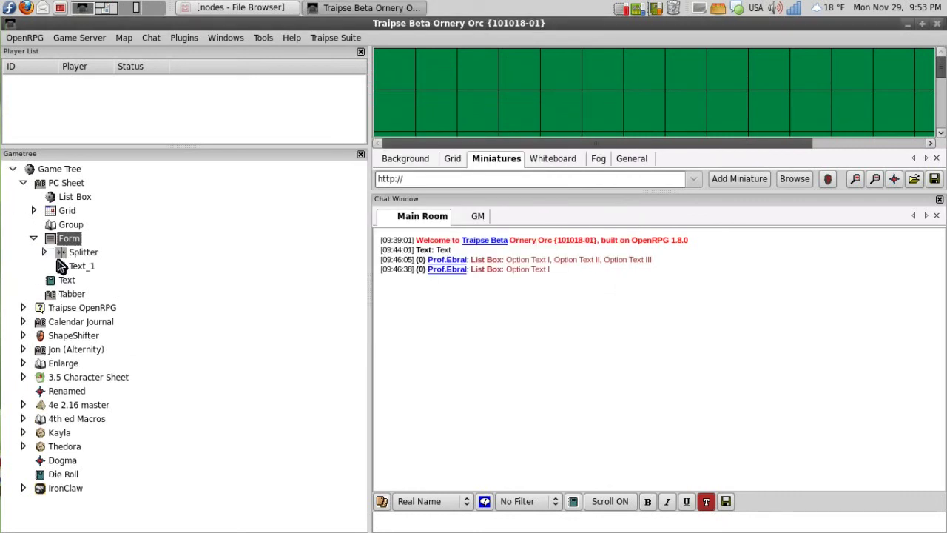
- Move the Text_1 node above the Splitter inside the Form, declining to add it as the Splitter's child
{"action": "left_click", "coordinate": [59, 263]}
{"action": "left_click_drag", "start_coordinate": [62, 256], "coordinate": [62, 253]}
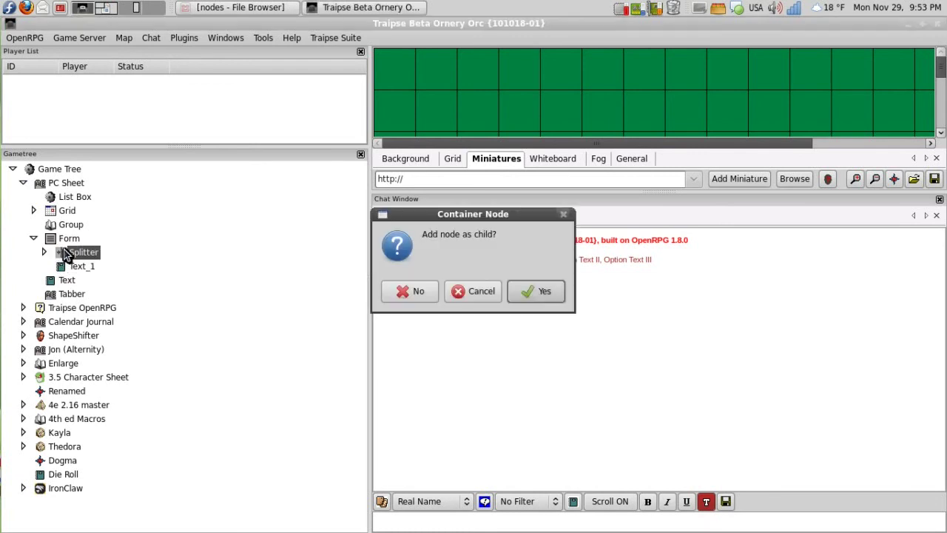
{"action": "left_click", "coordinate": [407, 293]}
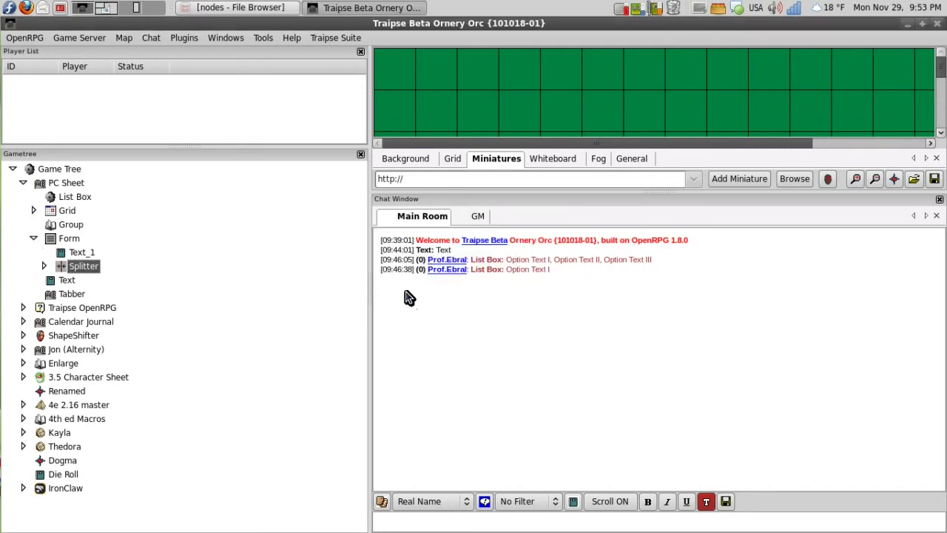
- Check the reordered Form in its use window, enlarging the window and shifting the Splitter's divider upward, and close it
{"action": "double_click", "coordinate": [53, 239]}
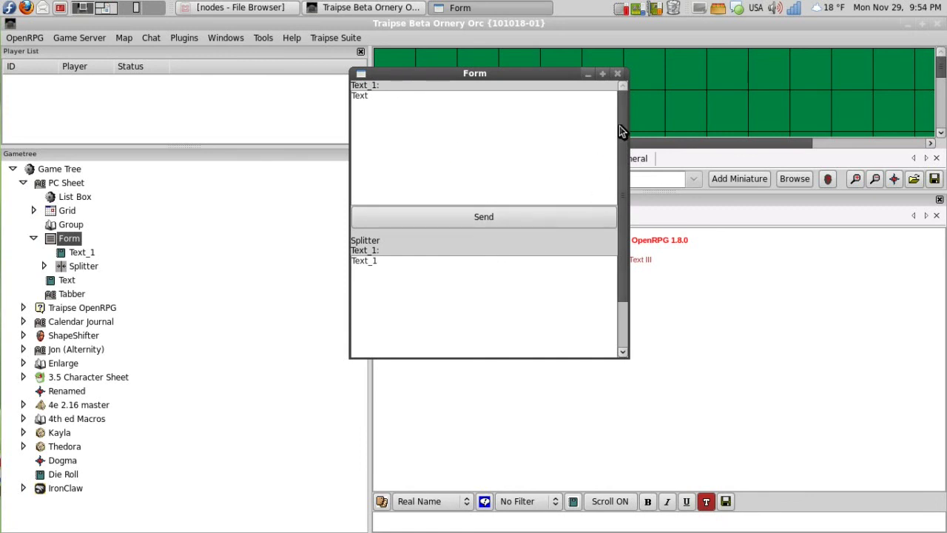
{"action": "left_click_drag", "start_coordinate": [620, 131], "coordinate": [629, 289]}
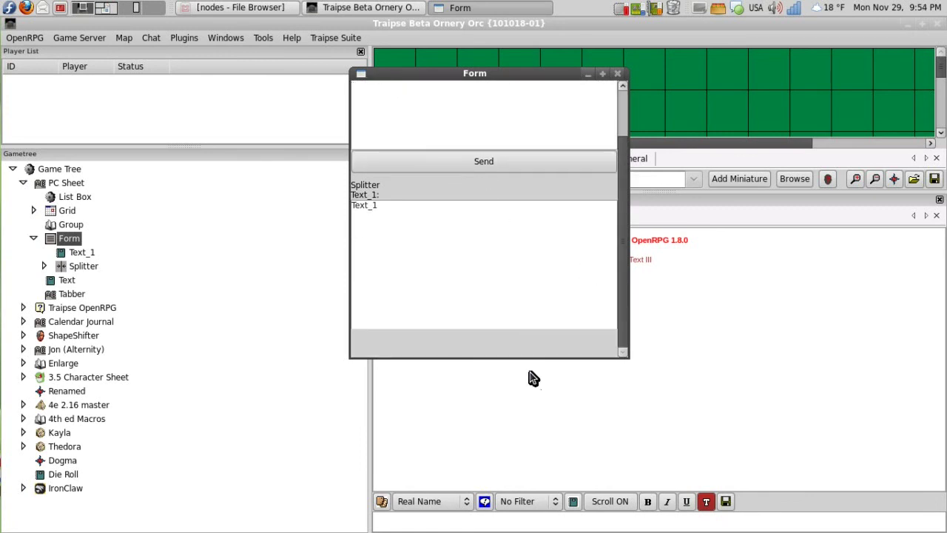
{"action": "left_click_drag", "start_coordinate": [523, 358], "coordinate": [530, 474]}
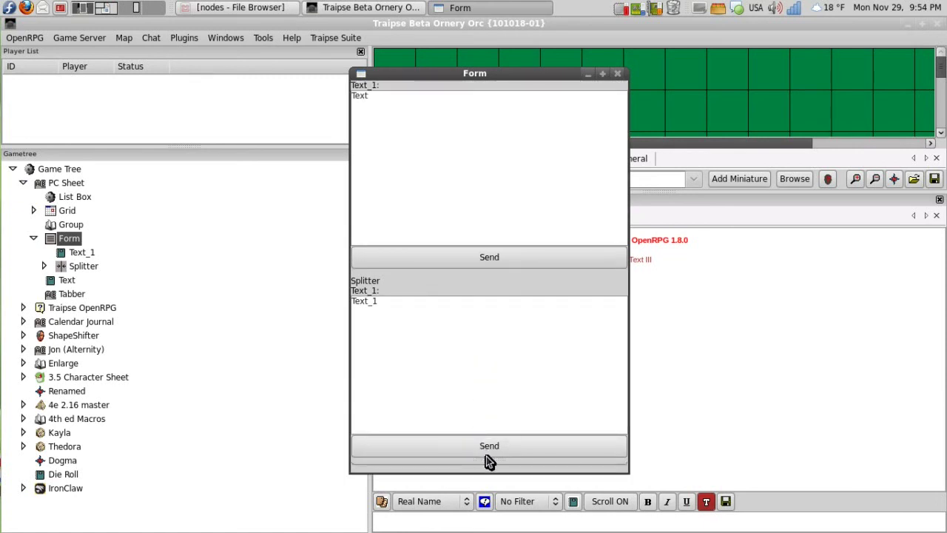
{"action": "left_click_drag", "start_coordinate": [487, 459], "coordinate": [478, 343]}
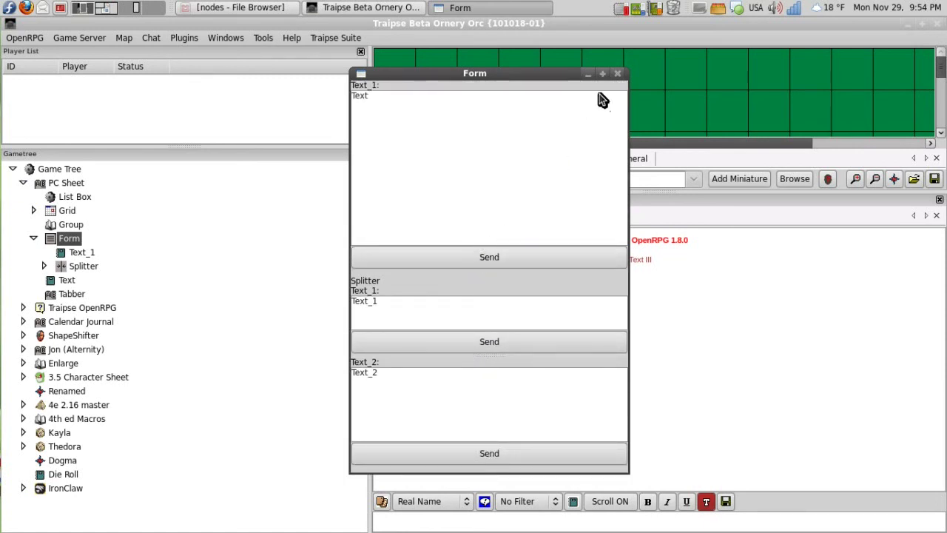
{"action": "left_click", "coordinate": [617, 73]}
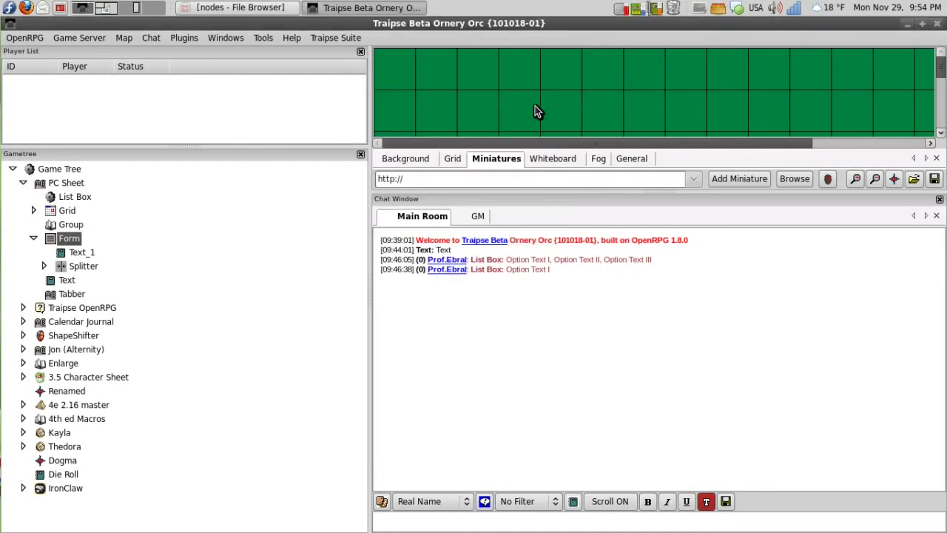
- Disable Horizontal Split in the Splitter's editor, and check the new layout in the Form's use window
{"action": "right_click", "coordinate": [66, 267]}
{"action": "left_click", "coordinate": [102, 287]}
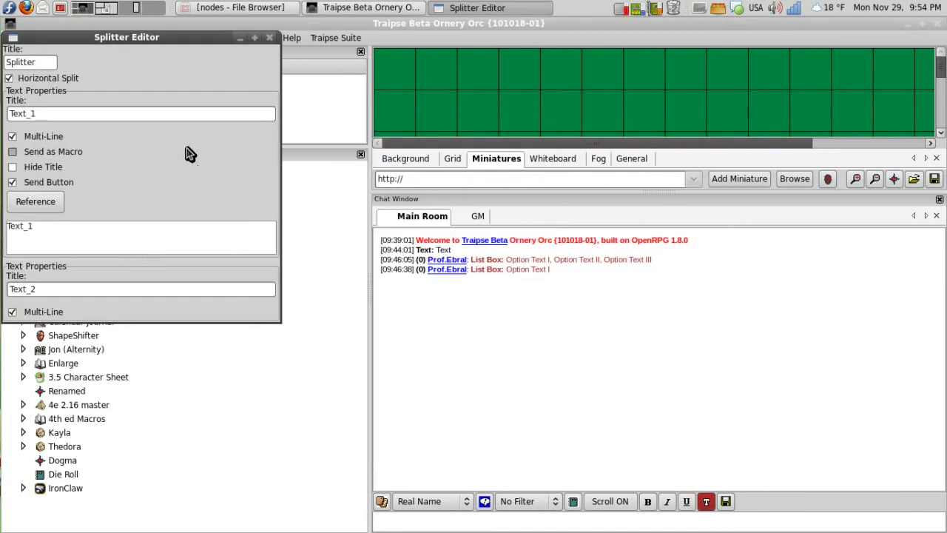
{"action": "left_click", "coordinate": [269, 37]}
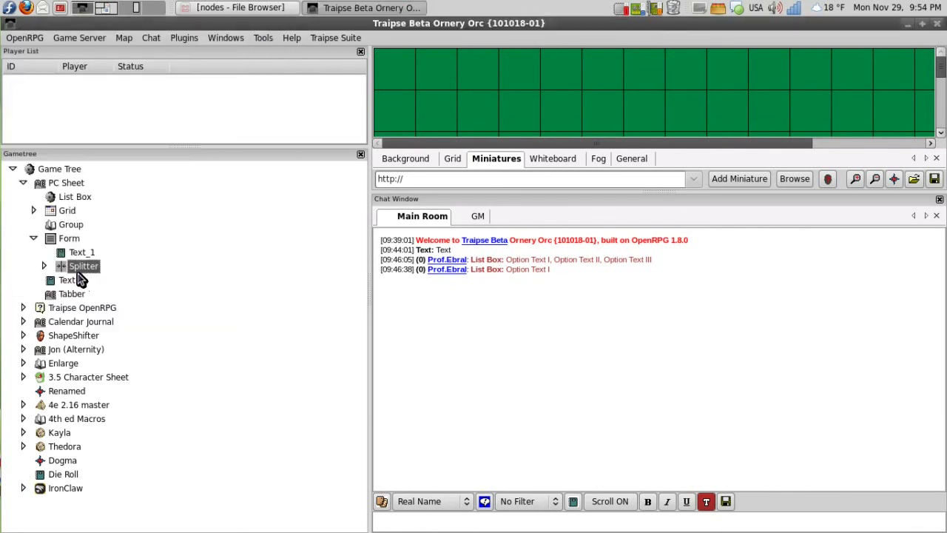
{"action": "double_click", "coordinate": [49, 240]}
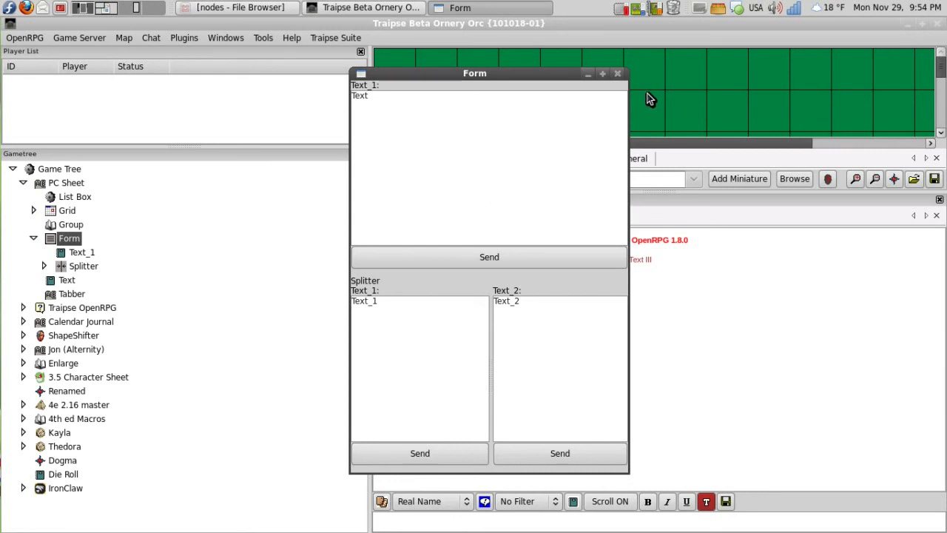
{"action": "left_click", "coordinate": [618, 74]}
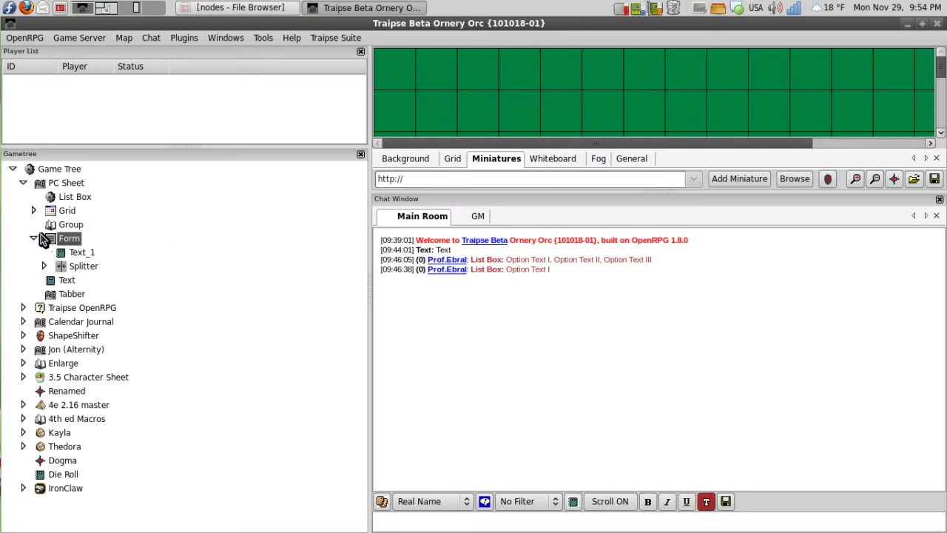
- Clone the Text node under PC Sheet, add the clone to the Group node as its child, and collapse the Form node
{"action": "left_click_drag", "start_coordinate": [40, 233], "coordinate": [49, 224]}
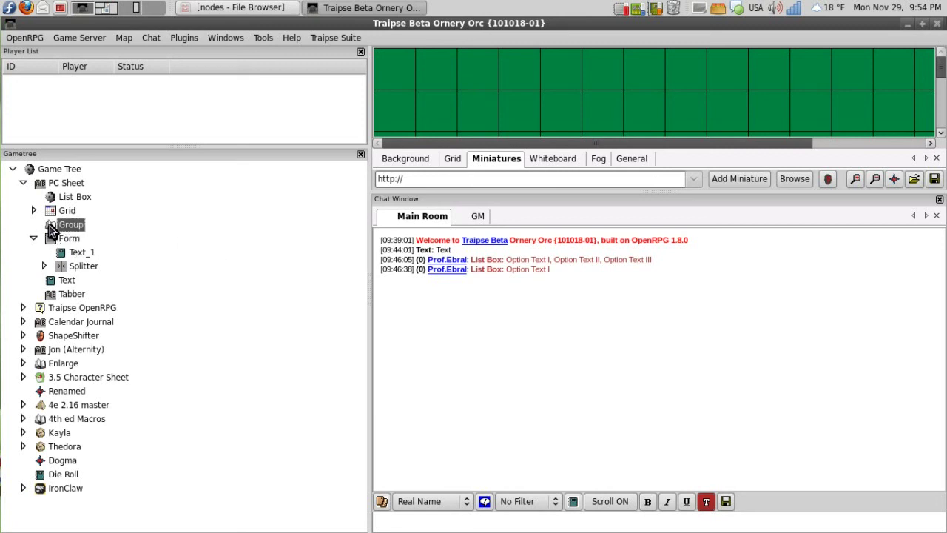
{"action": "right_click", "coordinate": [56, 282]}
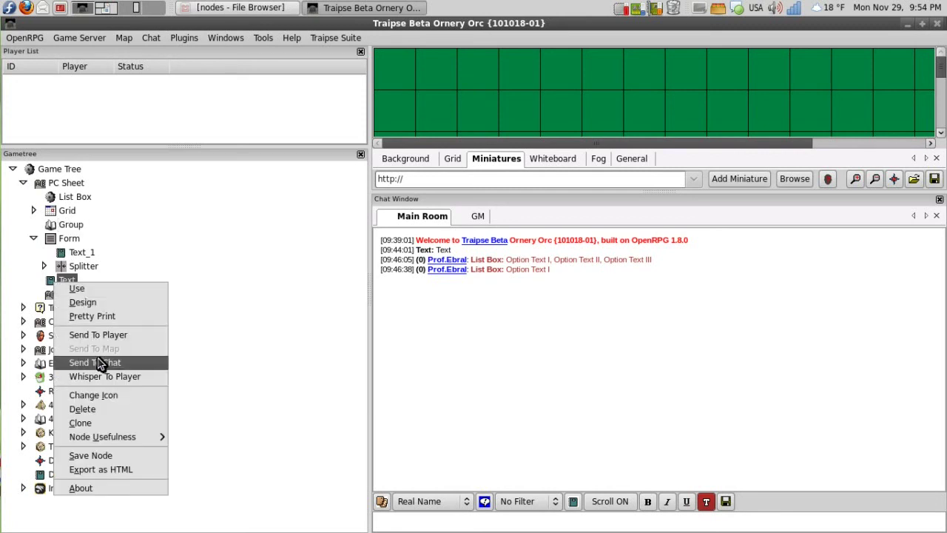
{"action": "left_click", "coordinate": [94, 423]}
{"action": "left_click_drag", "start_coordinate": [61, 281], "coordinate": [52, 228]}
{"action": "left_click", "coordinate": [528, 289]}
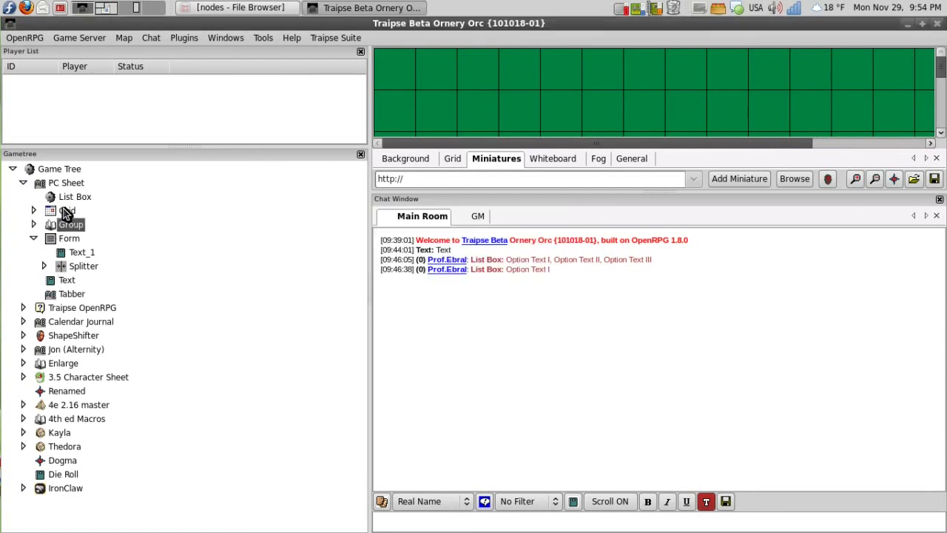
{"action": "left_click", "coordinate": [33, 239]}
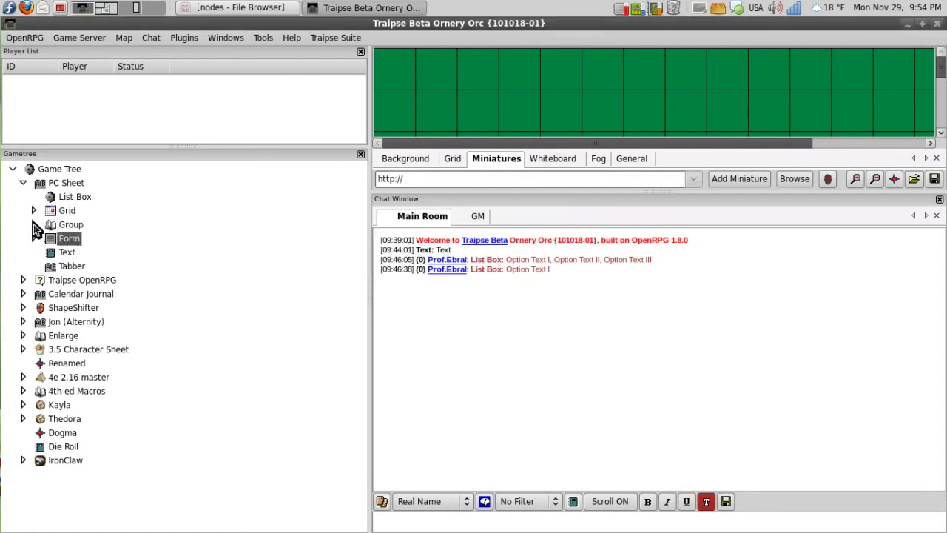
- Review the List Box, Grid, Form, Text and Tabber pages in the PC Sheet's use window, widening the window, and close it
{"action": "double_click", "coordinate": [42, 184]}
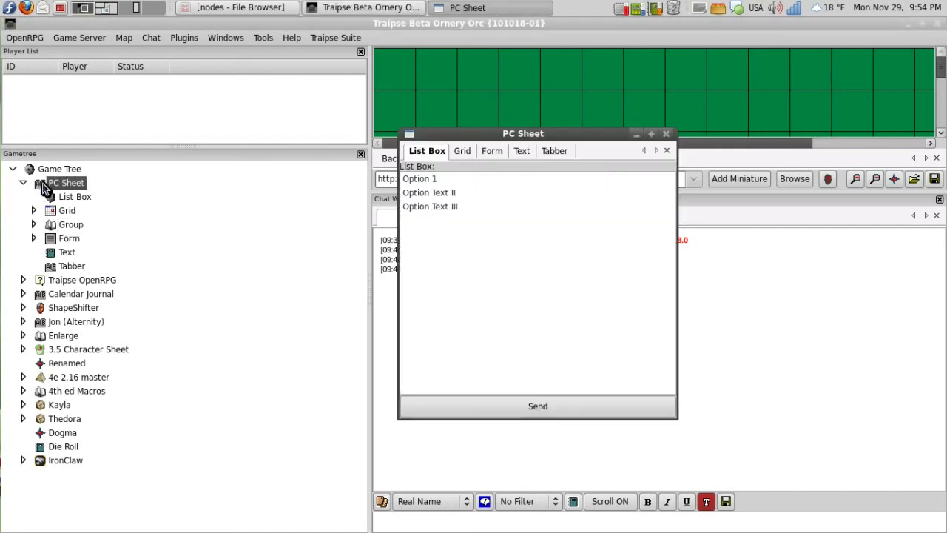
{"action": "left_click", "coordinate": [466, 153]}
{"action": "left_click", "coordinate": [494, 157]}
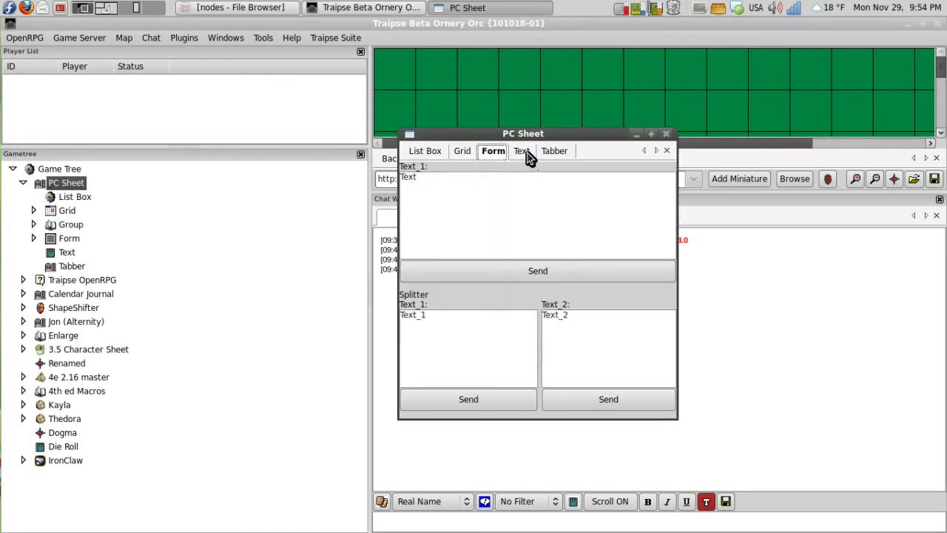
{"action": "left_click", "coordinate": [526, 155]}
{"action": "left_click", "coordinate": [554, 156]}
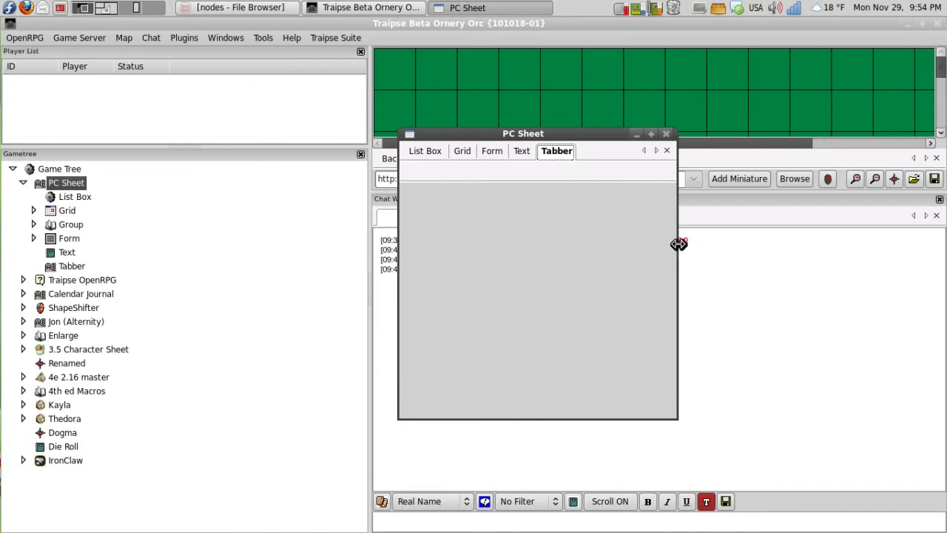
{"action": "left_click_drag", "start_coordinate": [679, 244], "coordinate": [797, 250]}
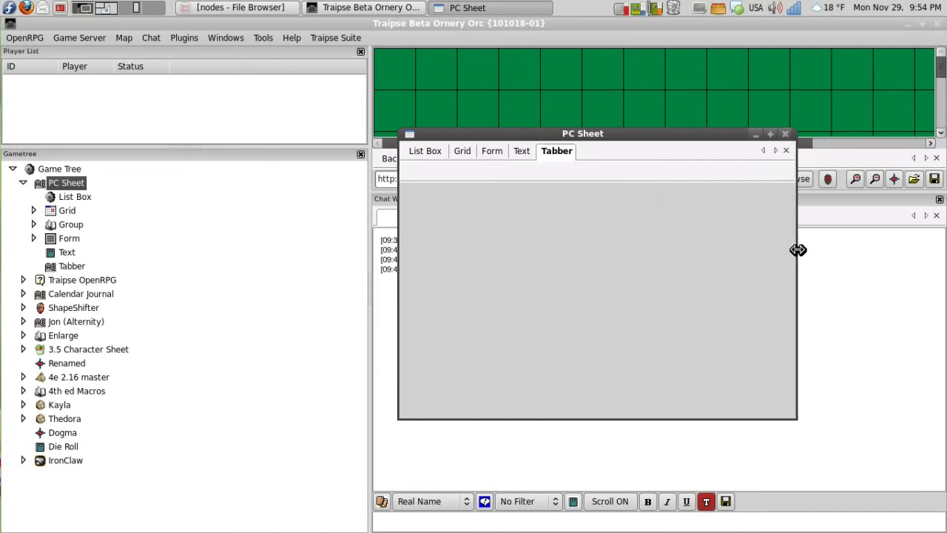
{"action": "left_click", "coordinate": [467, 153]}
{"action": "left_click", "coordinate": [492, 153]}
{"action": "left_click", "coordinate": [437, 158]}
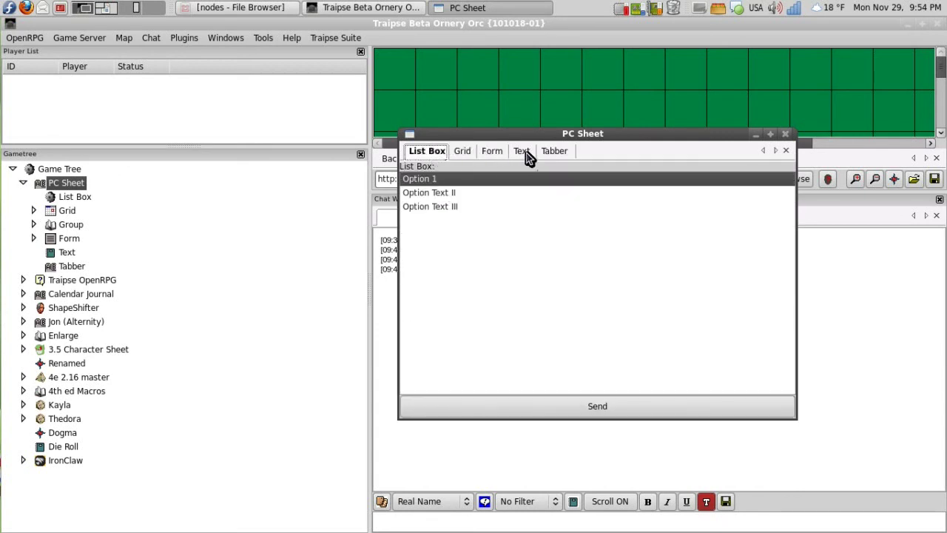
{"action": "left_click", "coordinate": [526, 159]}
{"action": "left_click", "coordinate": [550, 160]}
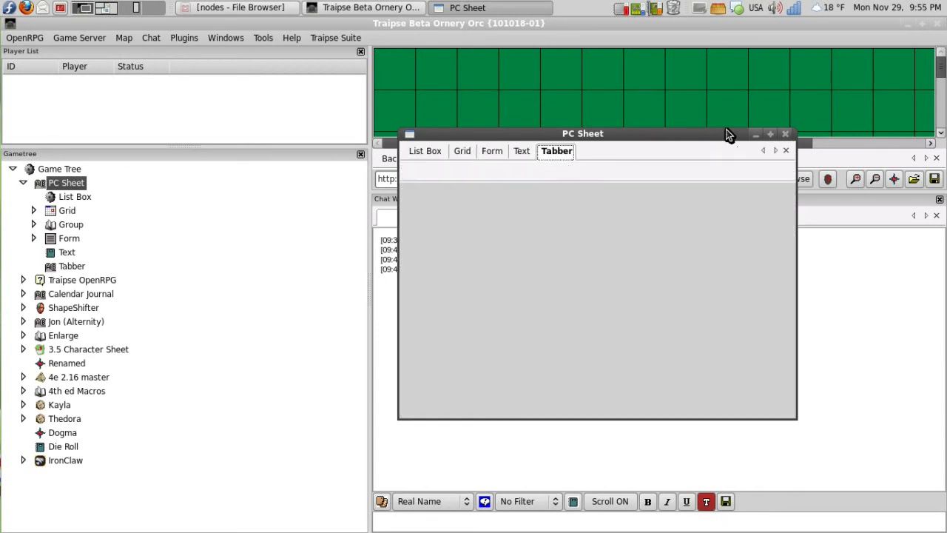
{"action": "left_click", "coordinate": [785, 134]}
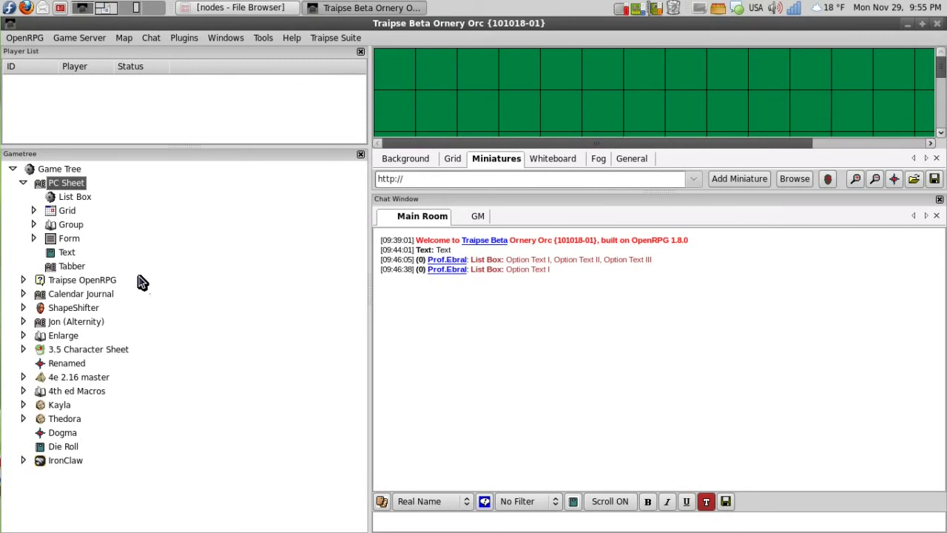
- Clone the Text node under PC Sheet and add the clone to the Tabber node as its child
{"action": "right_click", "coordinate": [52, 254]}
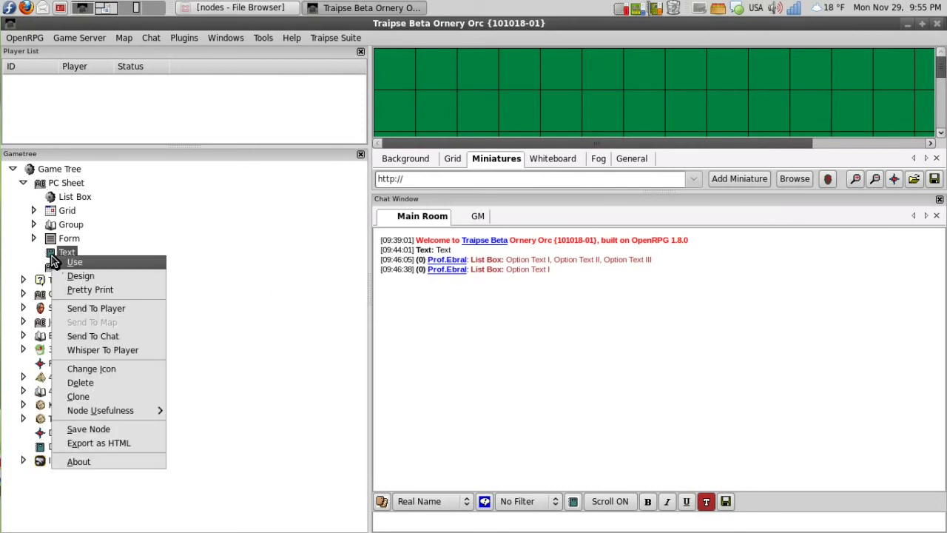
{"action": "left_click", "coordinate": [77, 396]}
{"action": "mouse_move", "coordinate": [58, 279]}
{"action": "left_mouse_down"}
{"action": "mouse_move", "coordinate": [59, 290]}
{"action": "mouse_move", "coordinate": [59, 279]}
{"action": "left_mouse_up"}
{"action": "left_click", "coordinate": [547, 290]}
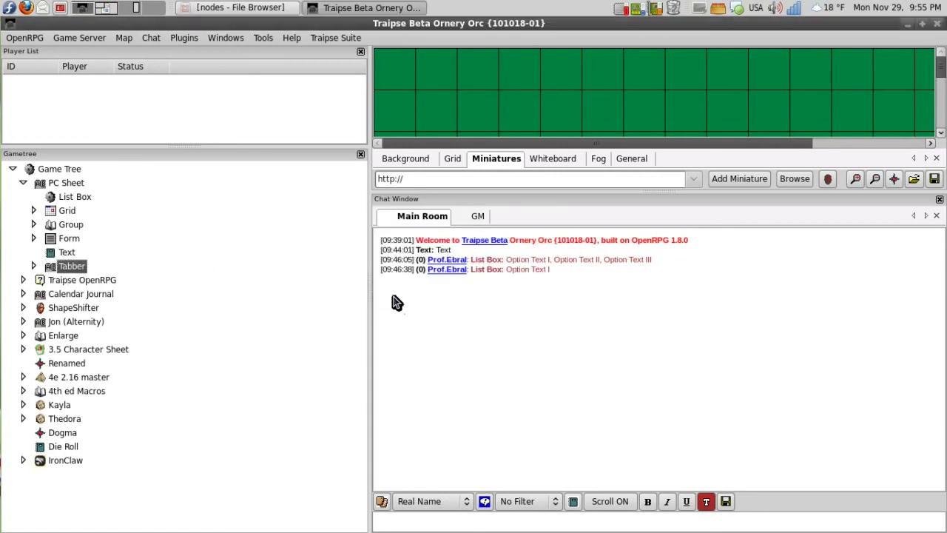
- Clone the text node inside the Tabber twice so that the Tabber holds three text children
{"action": "right_click", "coordinate": [62, 282]}
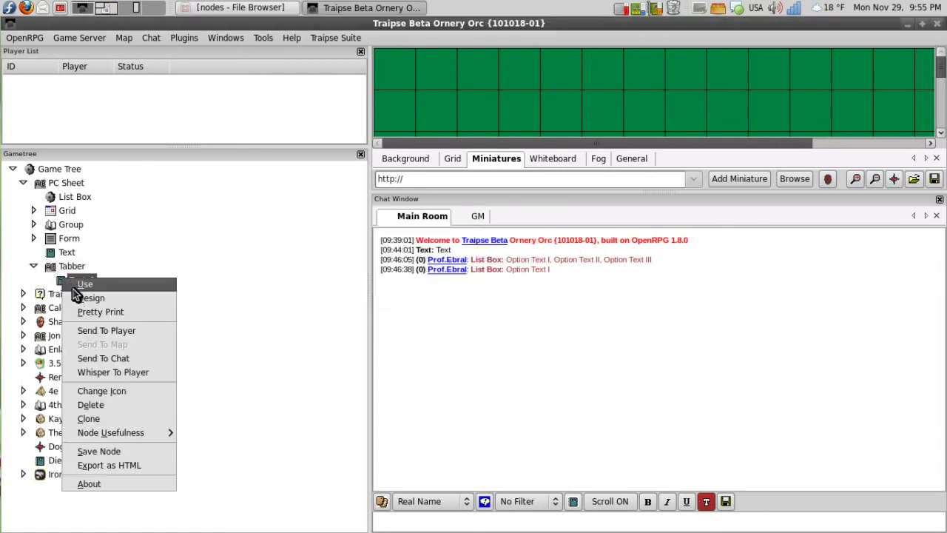
{"action": "left_click", "coordinate": [86, 418]}
{"action": "right_click", "coordinate": [59, 277]}
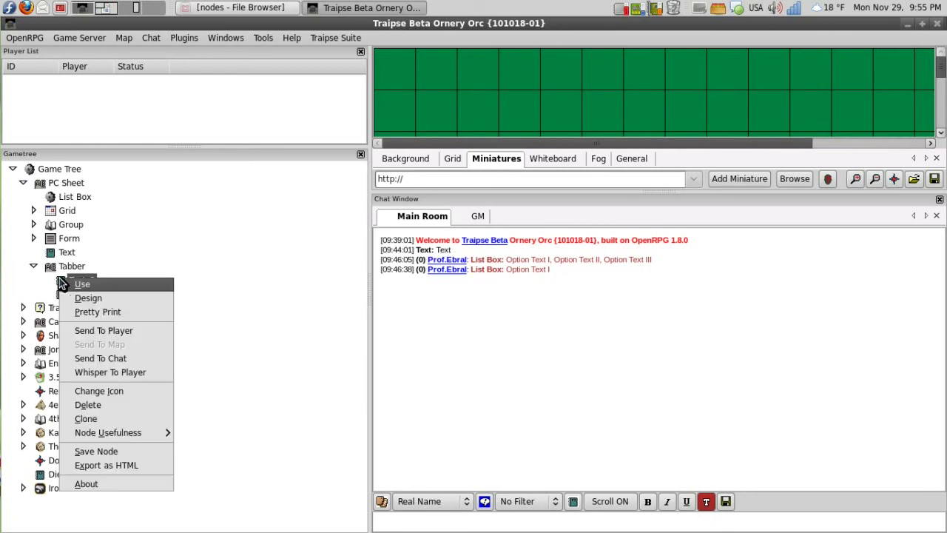
{"action": "left_click", "coordinate": [91, 422]}
- Inspect the nested Tabber and Form pages in the PC Sheet's use window, repositioning the window and widening the Splitter's Text_1 pane
{"action": "double_click", "coordinate": [45, 183]}
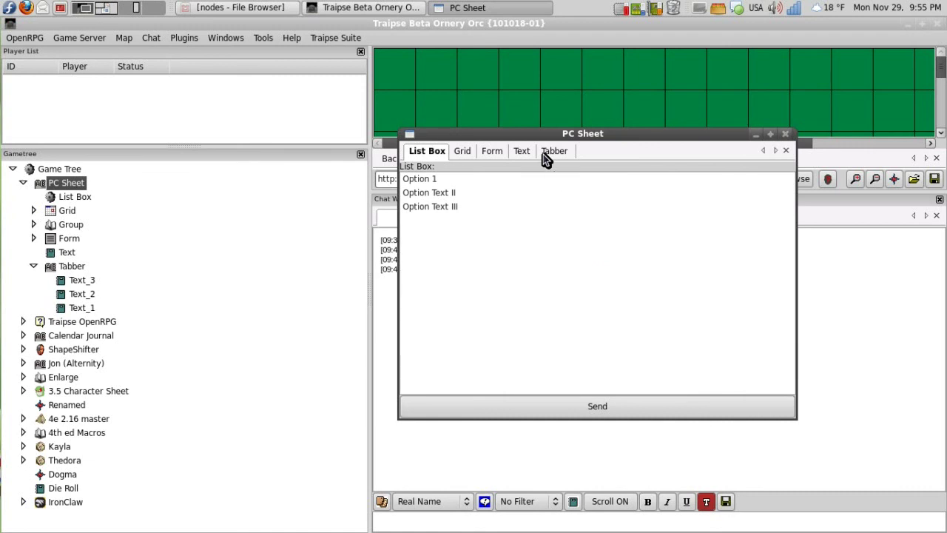
{"action": "left_click", "coordinate": [546, 153]}
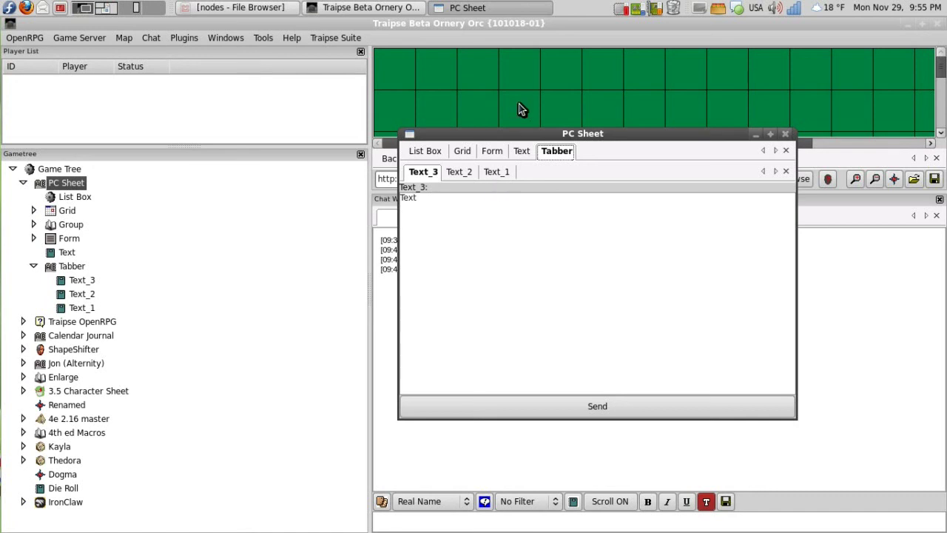
{"action": "left_click", "coordinate": [494, 152]}
{"action": "left_click_drag", "start_coordinate": [597, 135], "coordinate": [576, 61]}
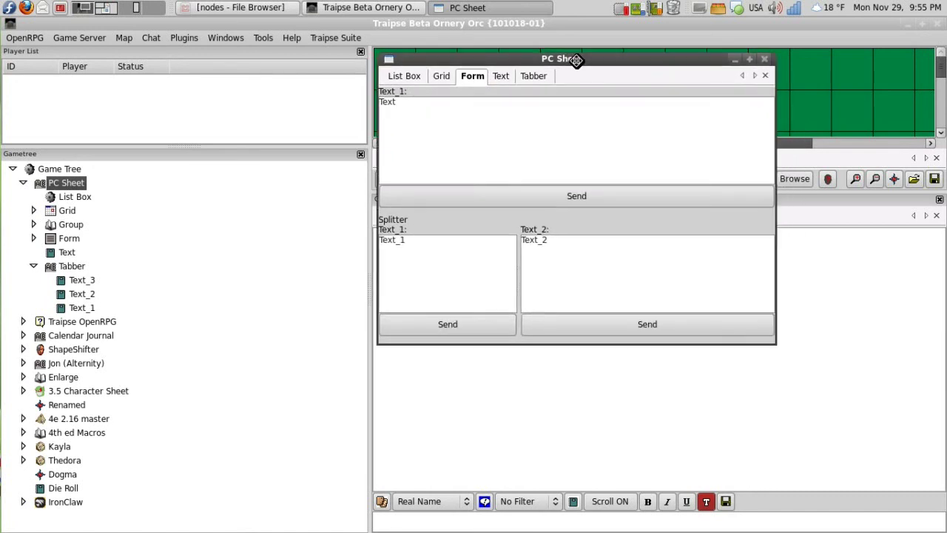
{"action": "left_click_drag", "start_coordinate": [520, 281], "coordinate": [579, 287]}
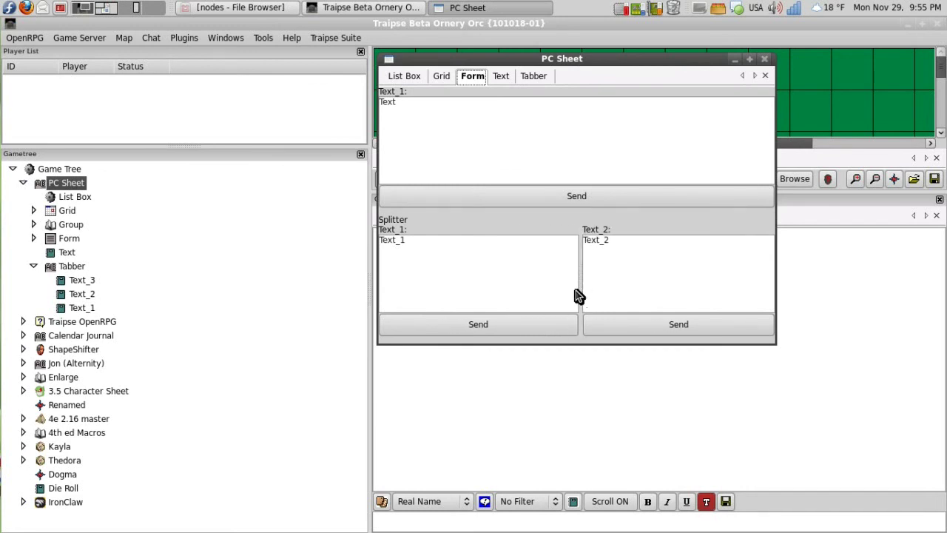